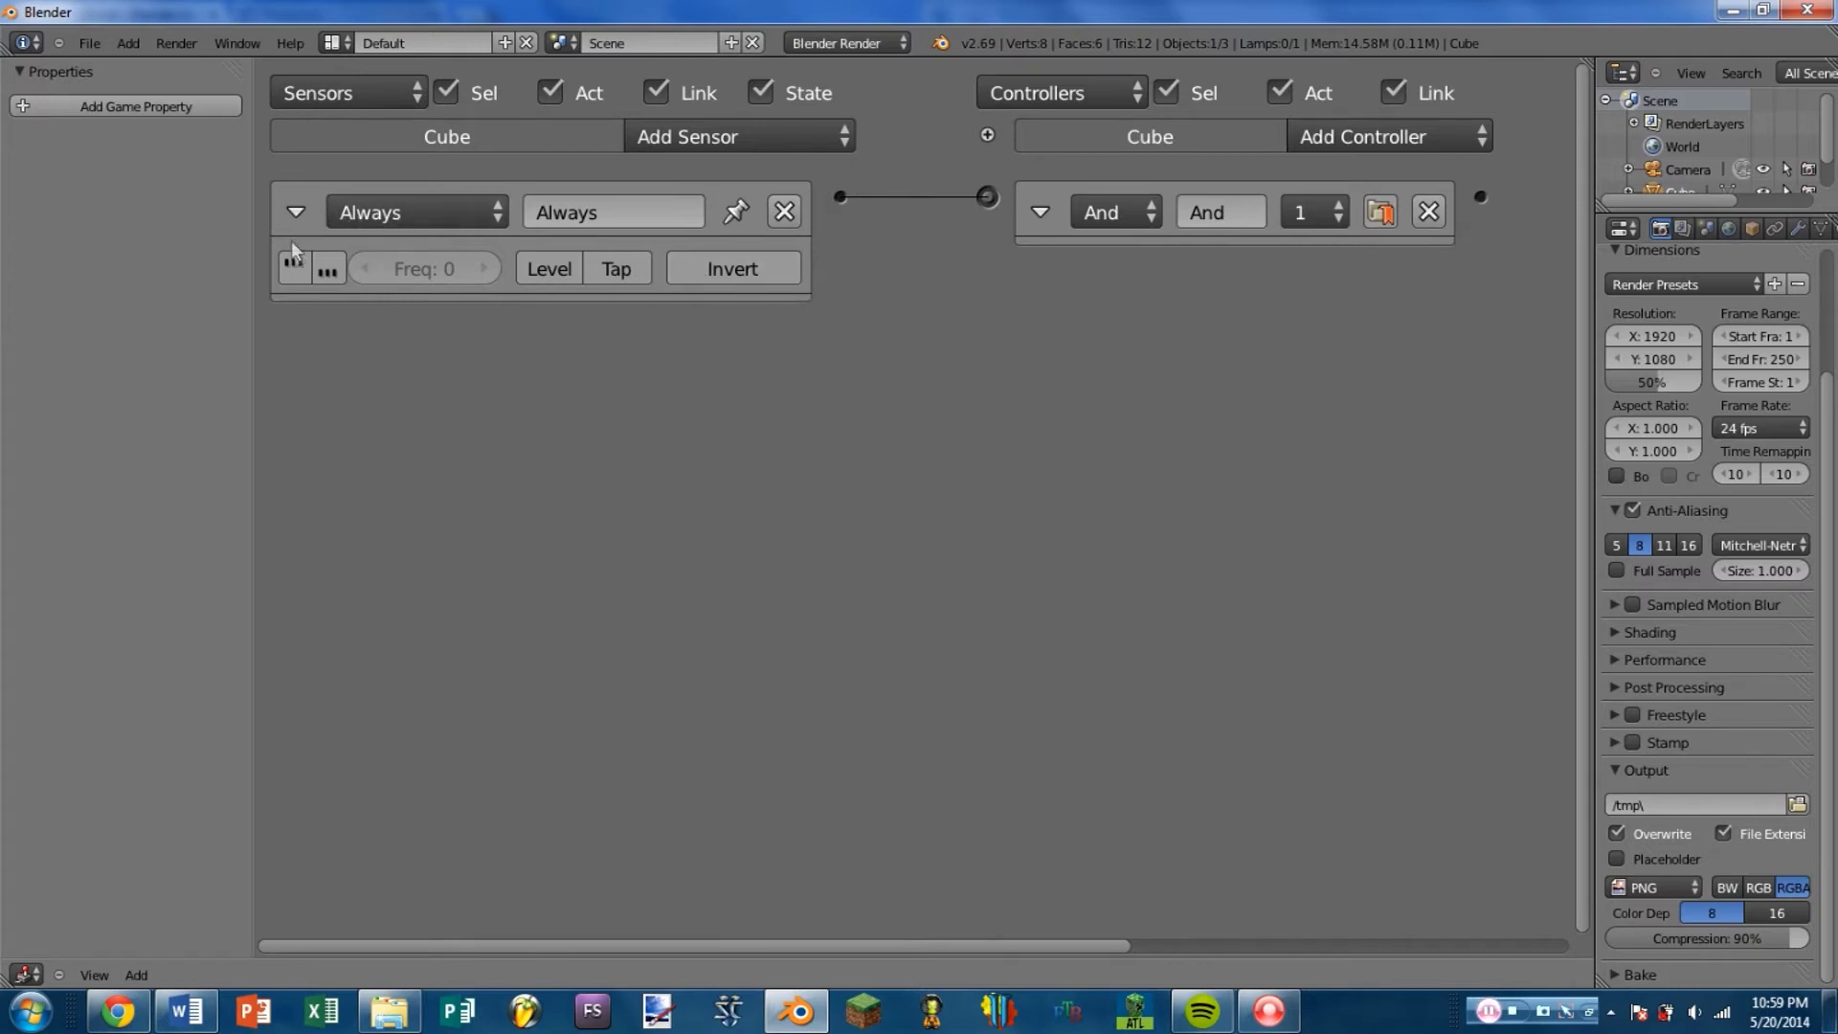
Try the Always sensor's true and false level triggering with a frequency of 10, along with its Tap option
left_click(301, 265)
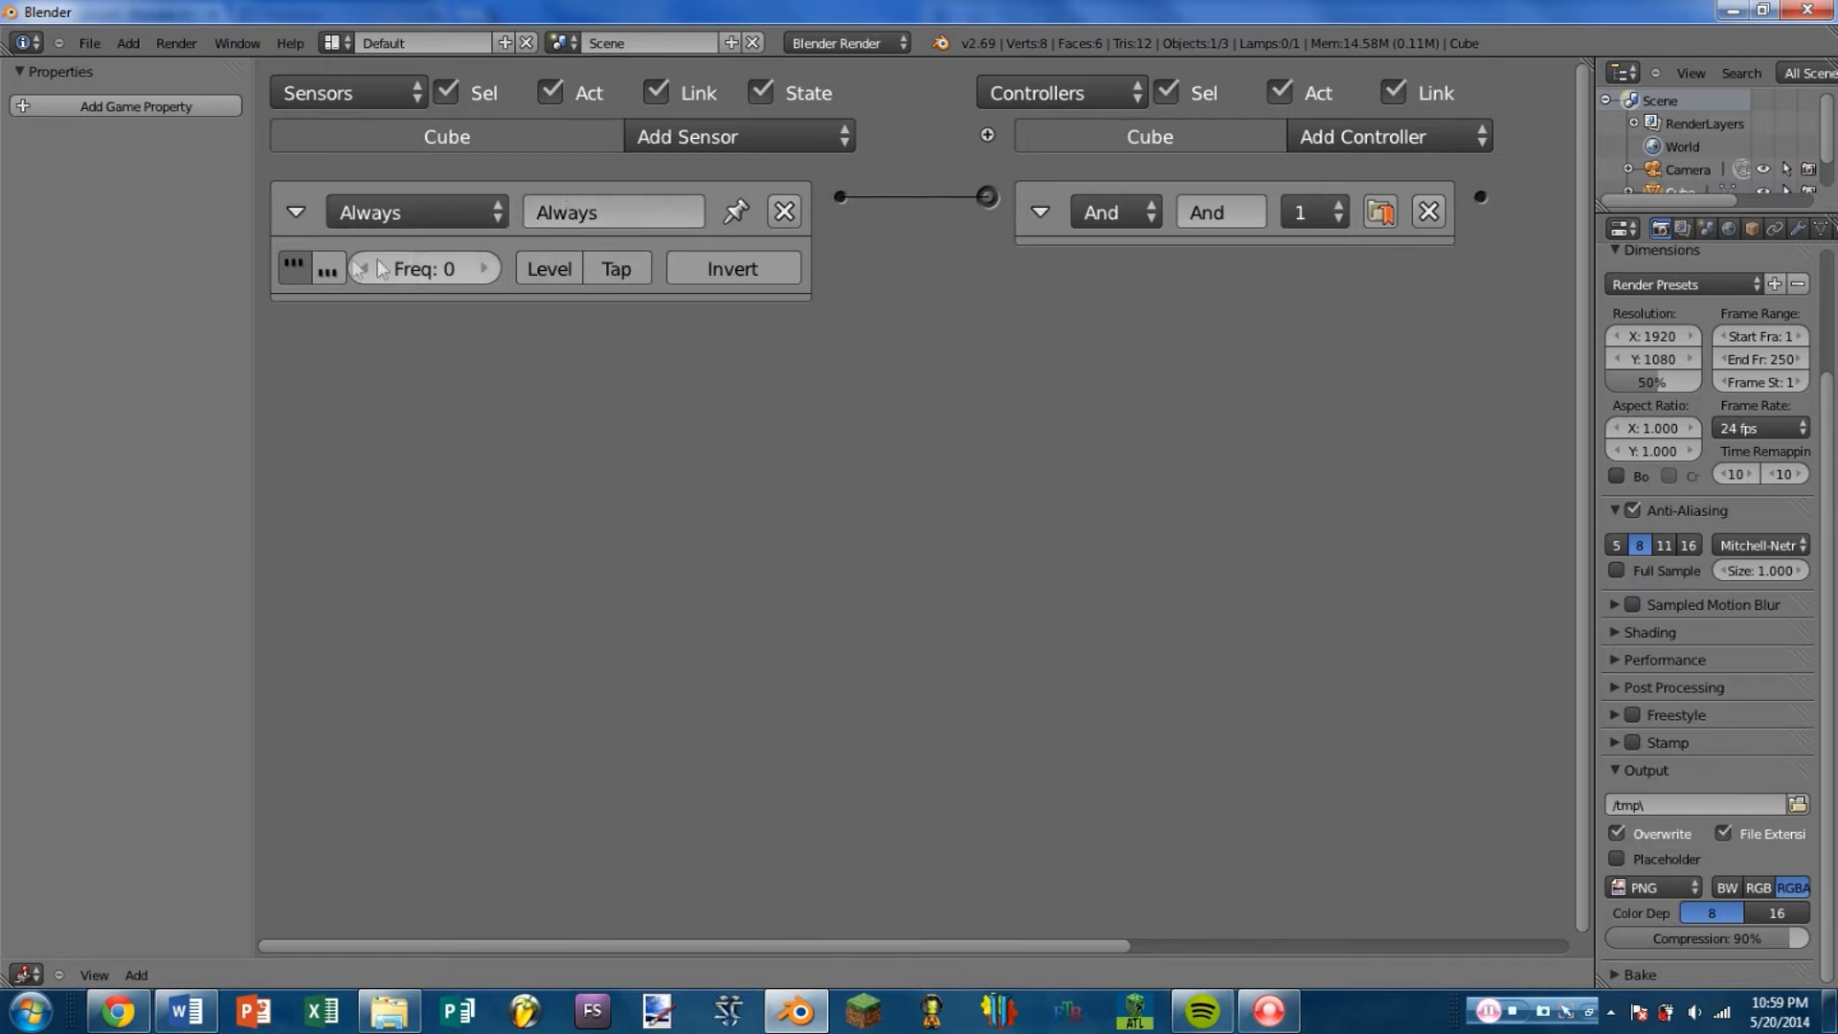
left_click(330, 272)
left_click(336, 262)
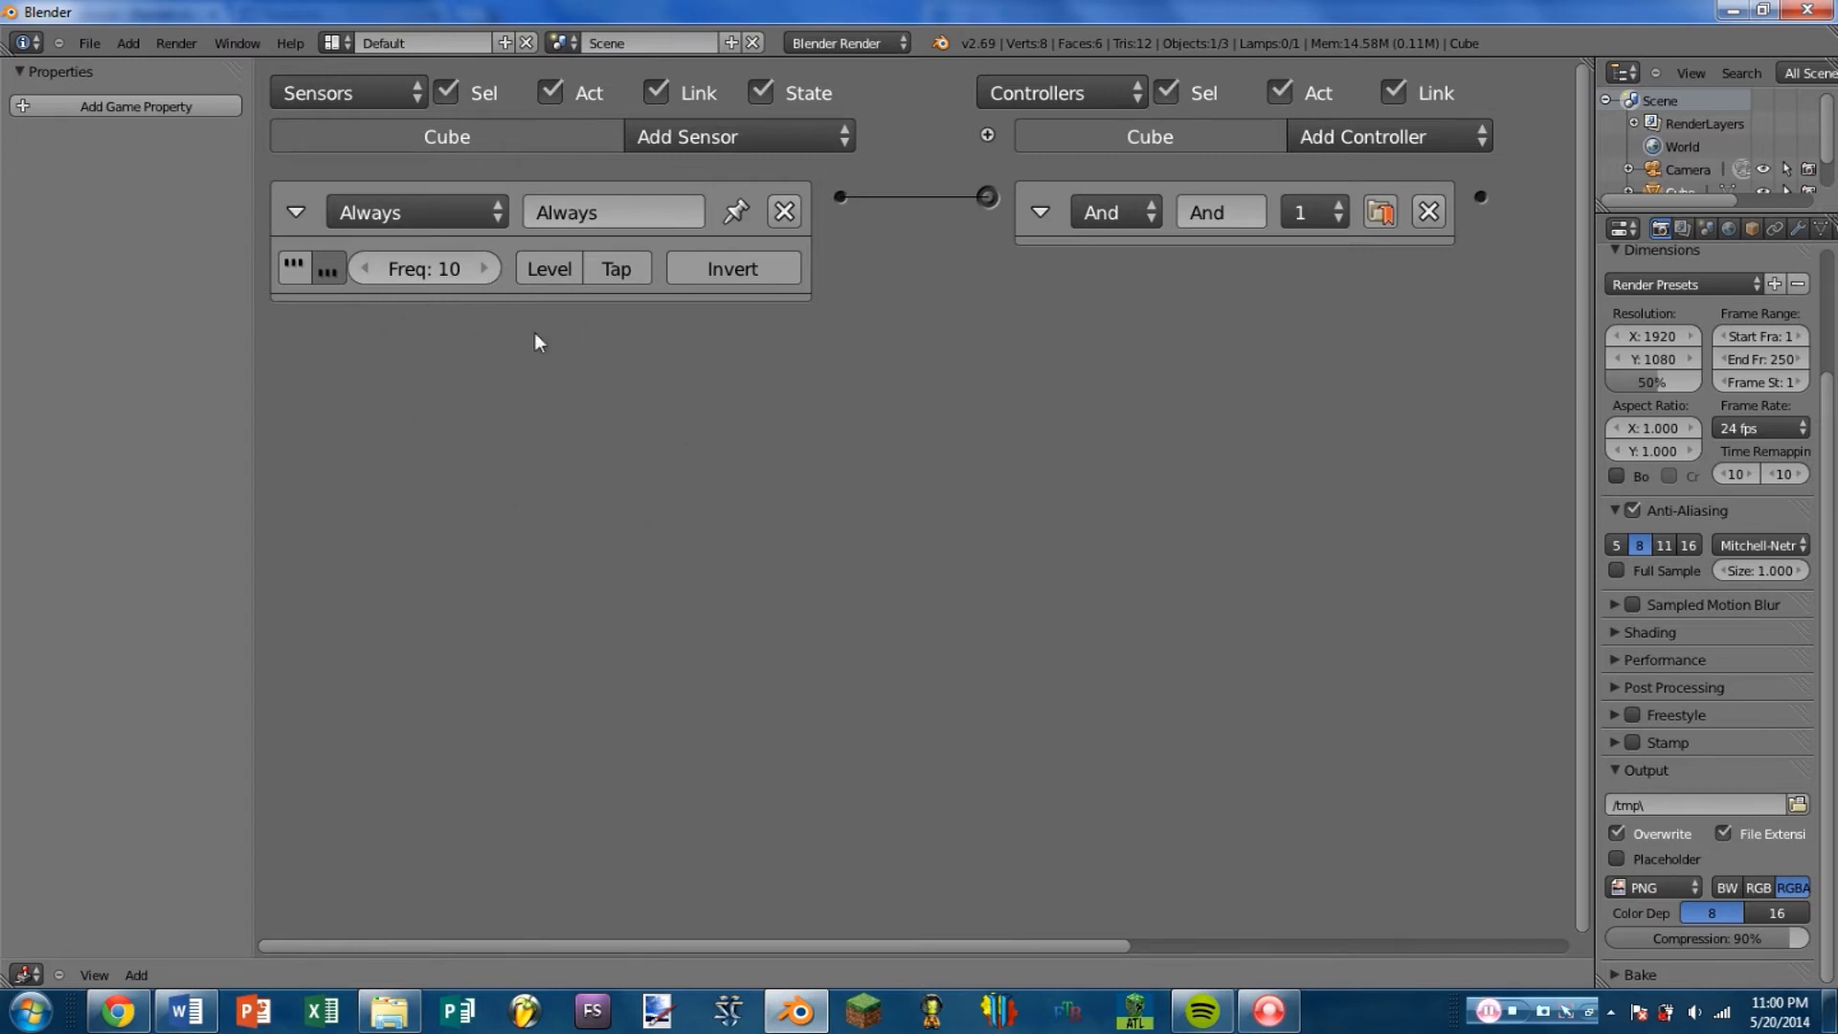
left_click(324, 271)
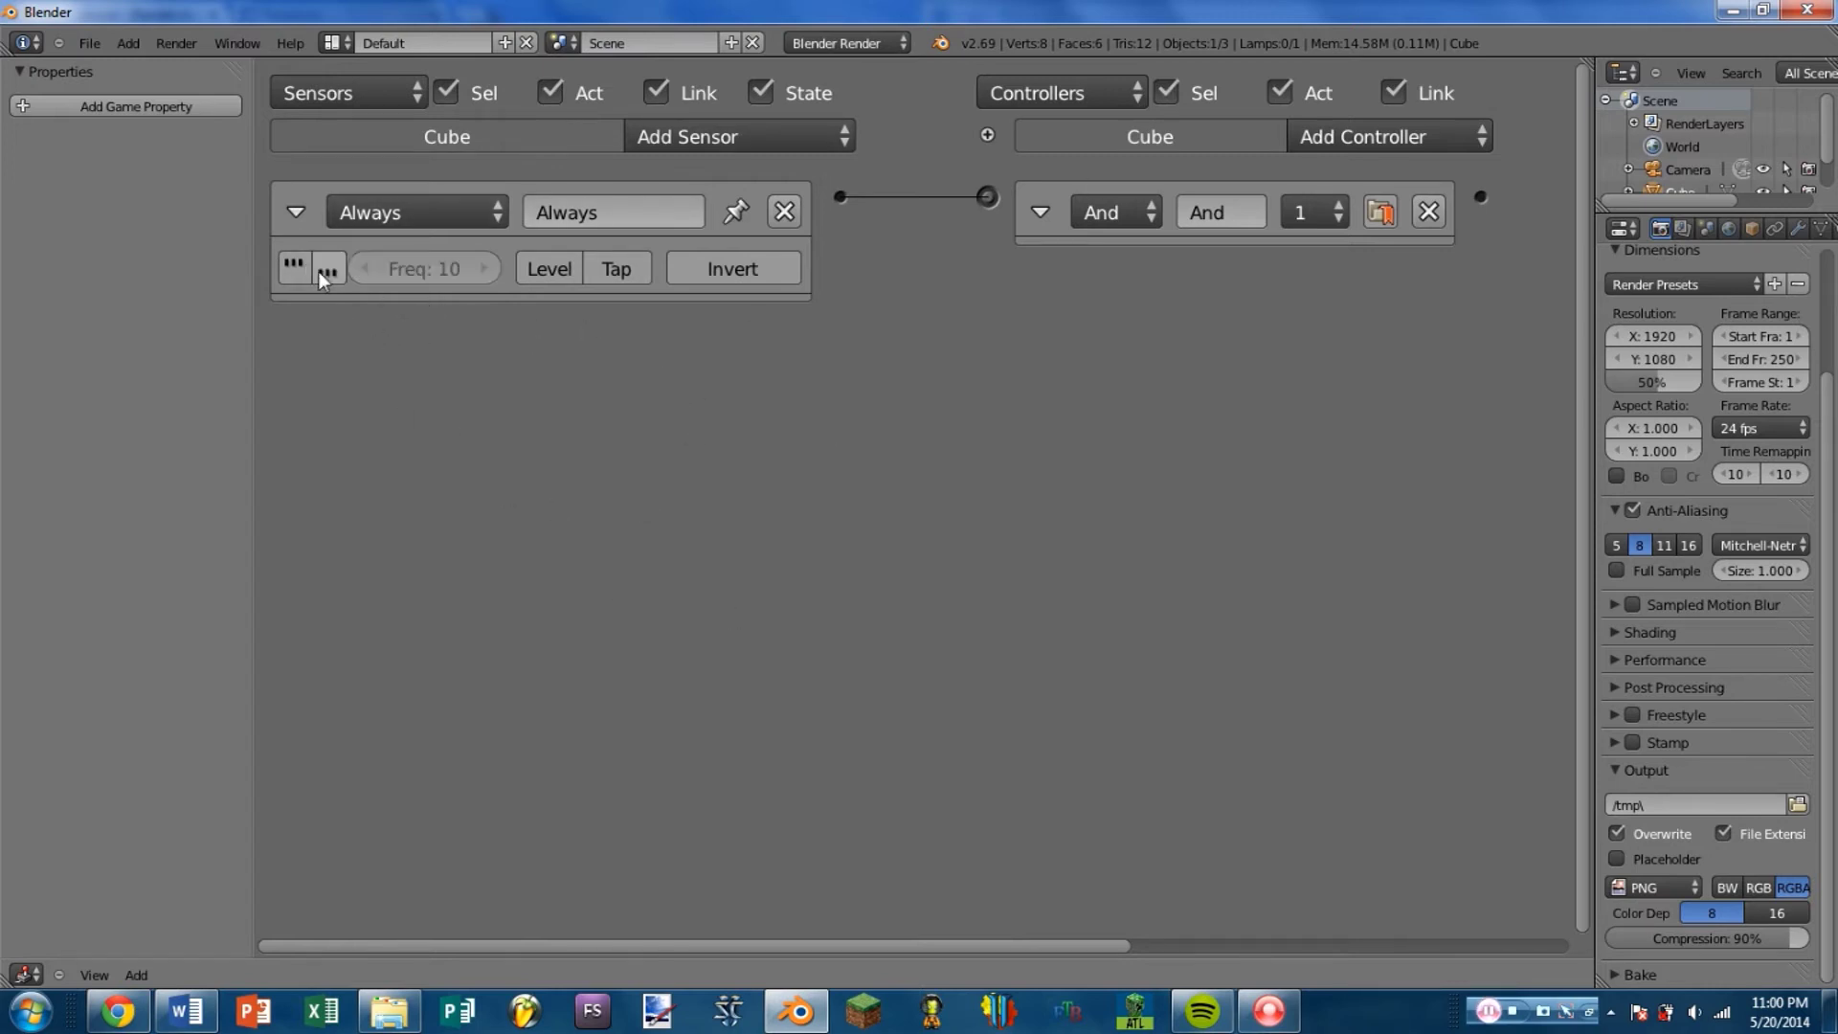
left_click(293, 265)
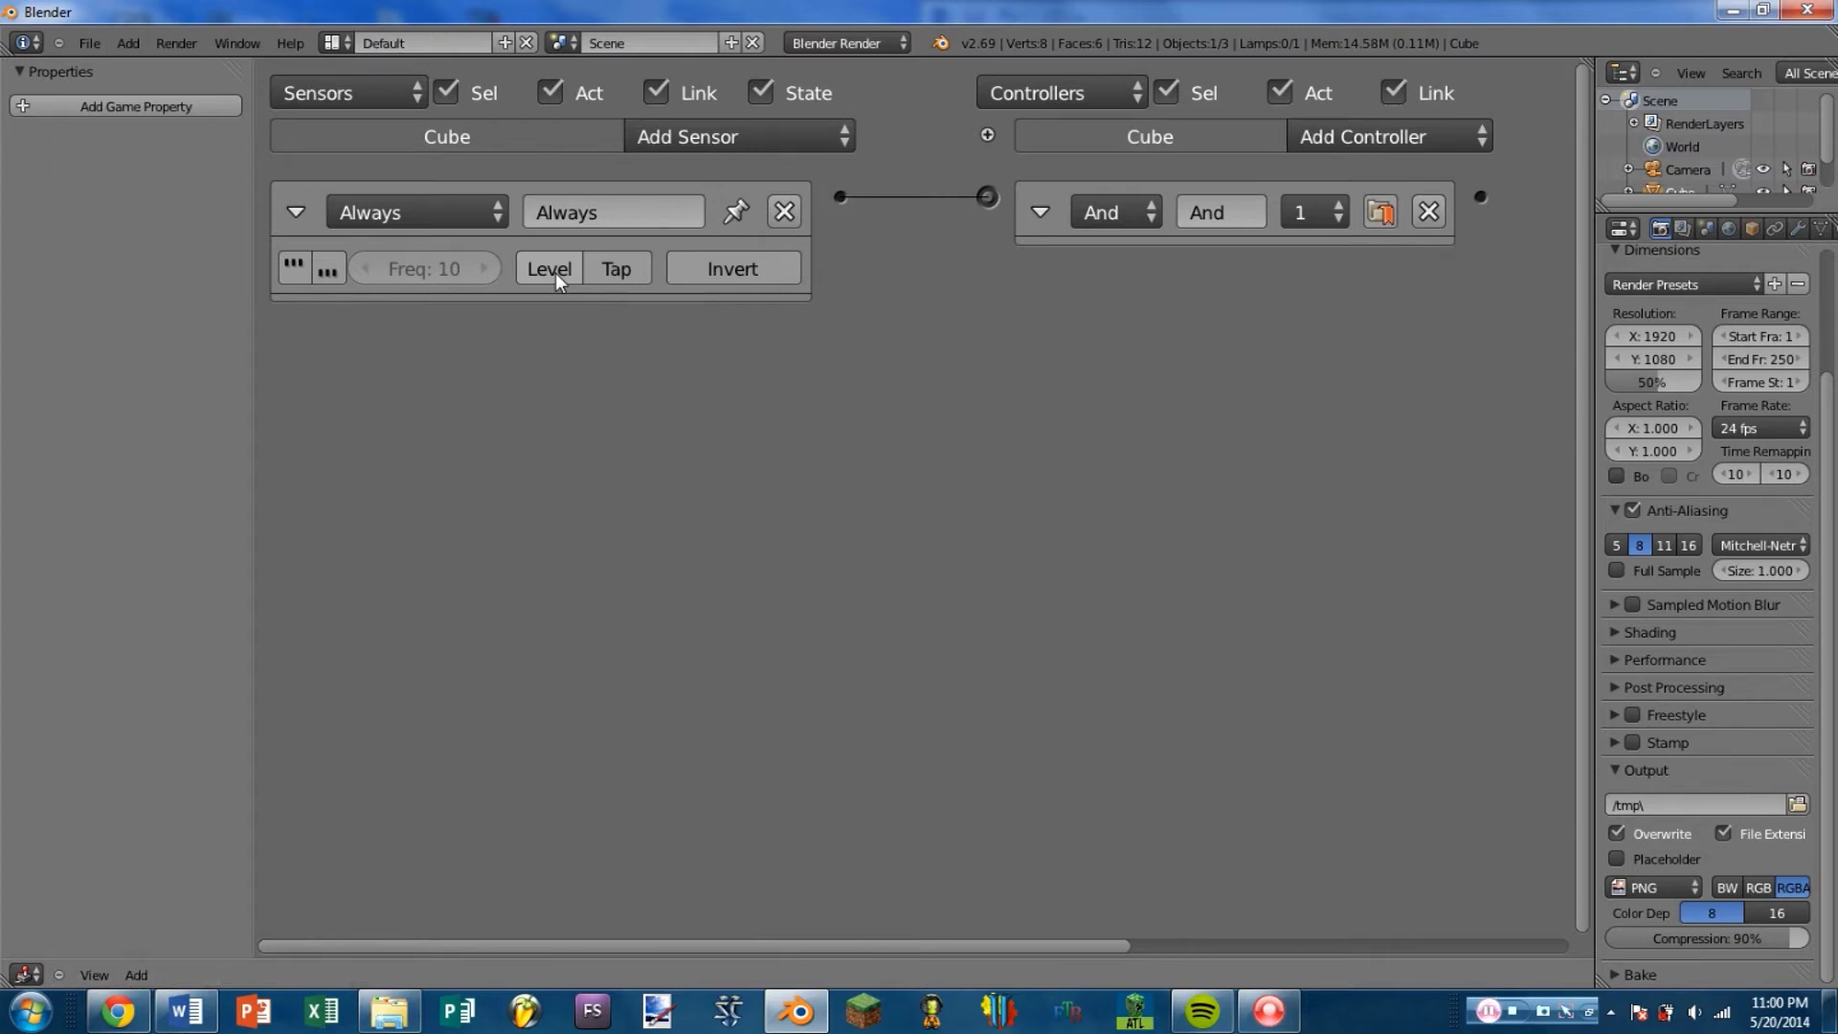
left_click(618, 267)
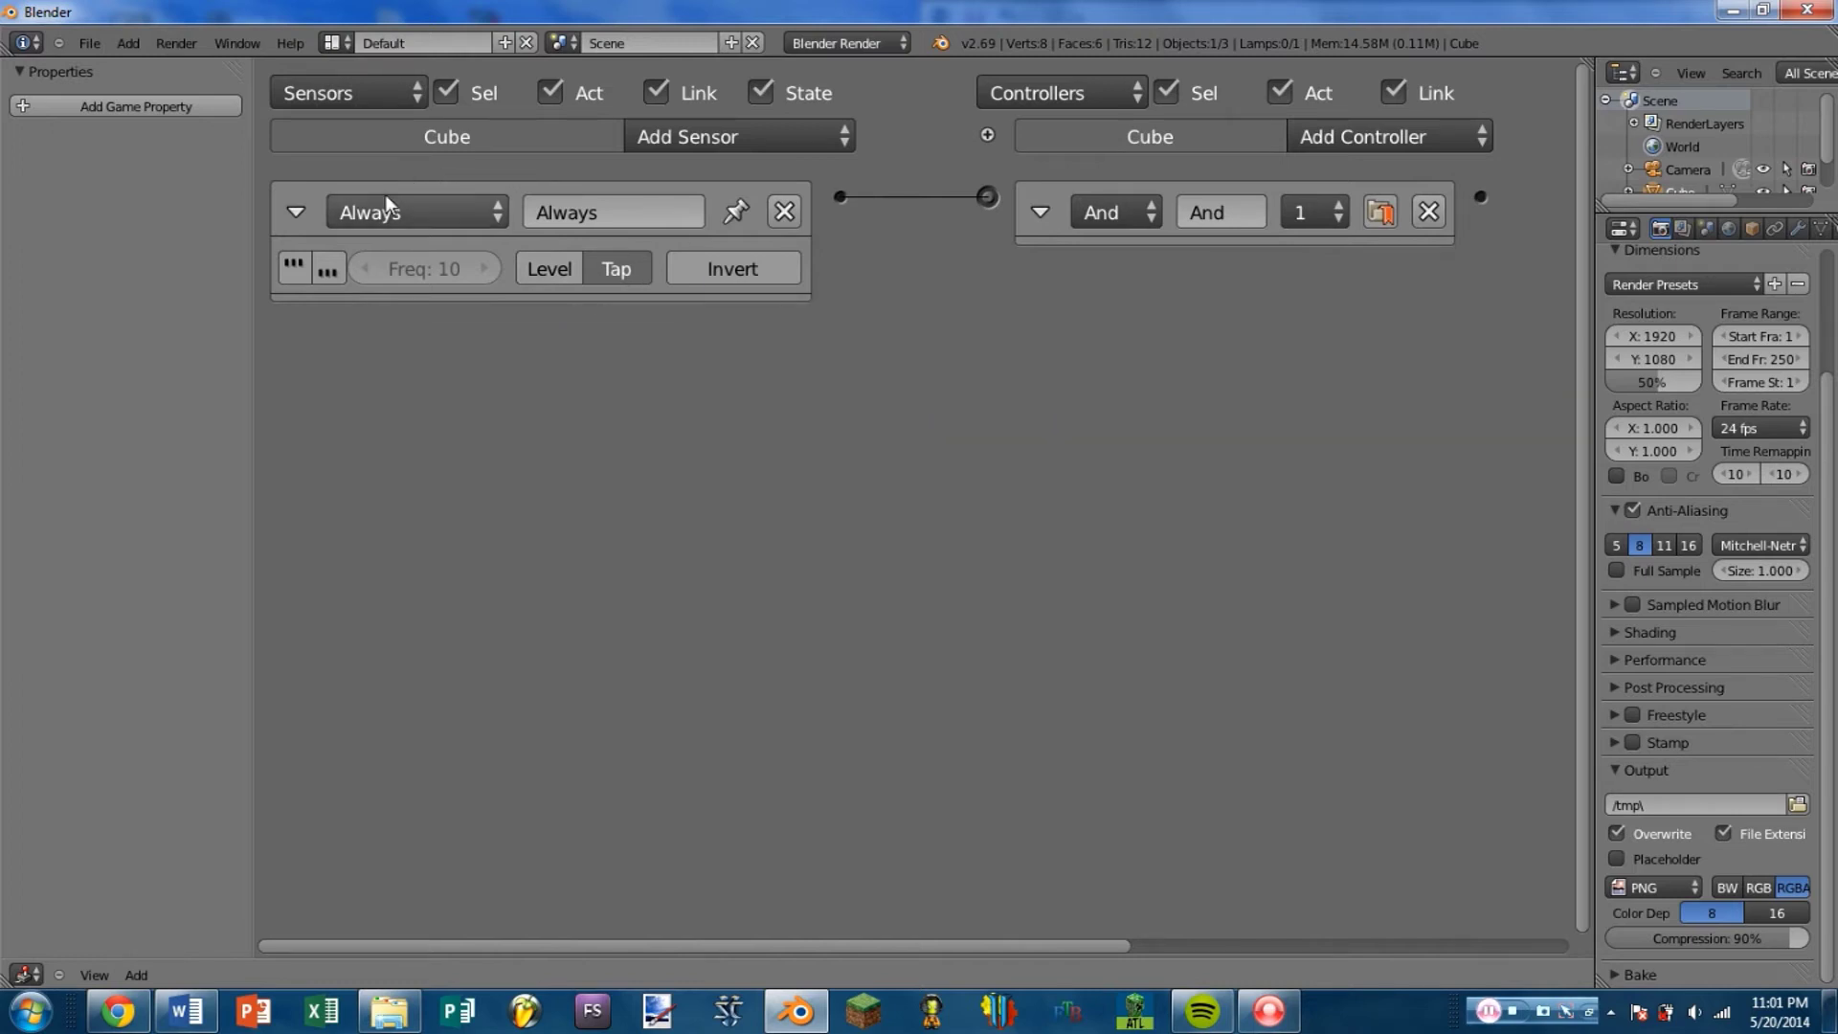
left_click(293, 276)
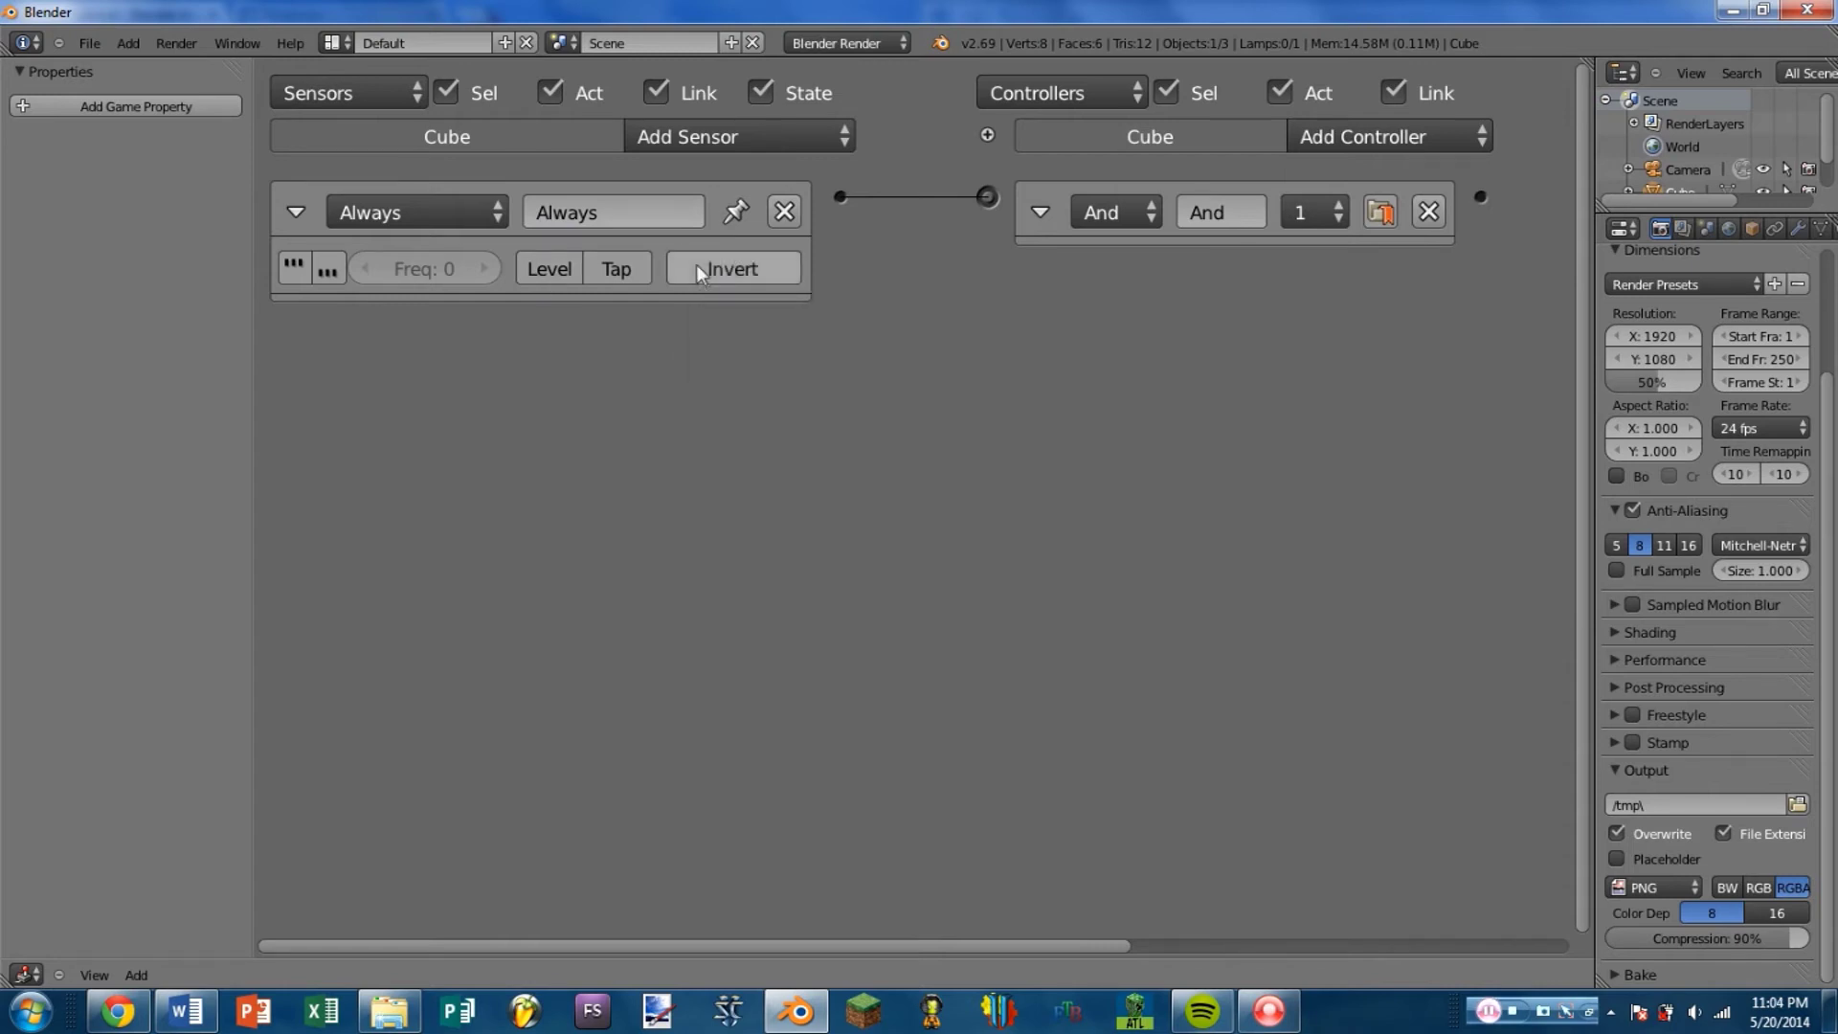
Examine the Always sensor's pin option, list of sensor types, name and collapse control
left_click(736, 212)
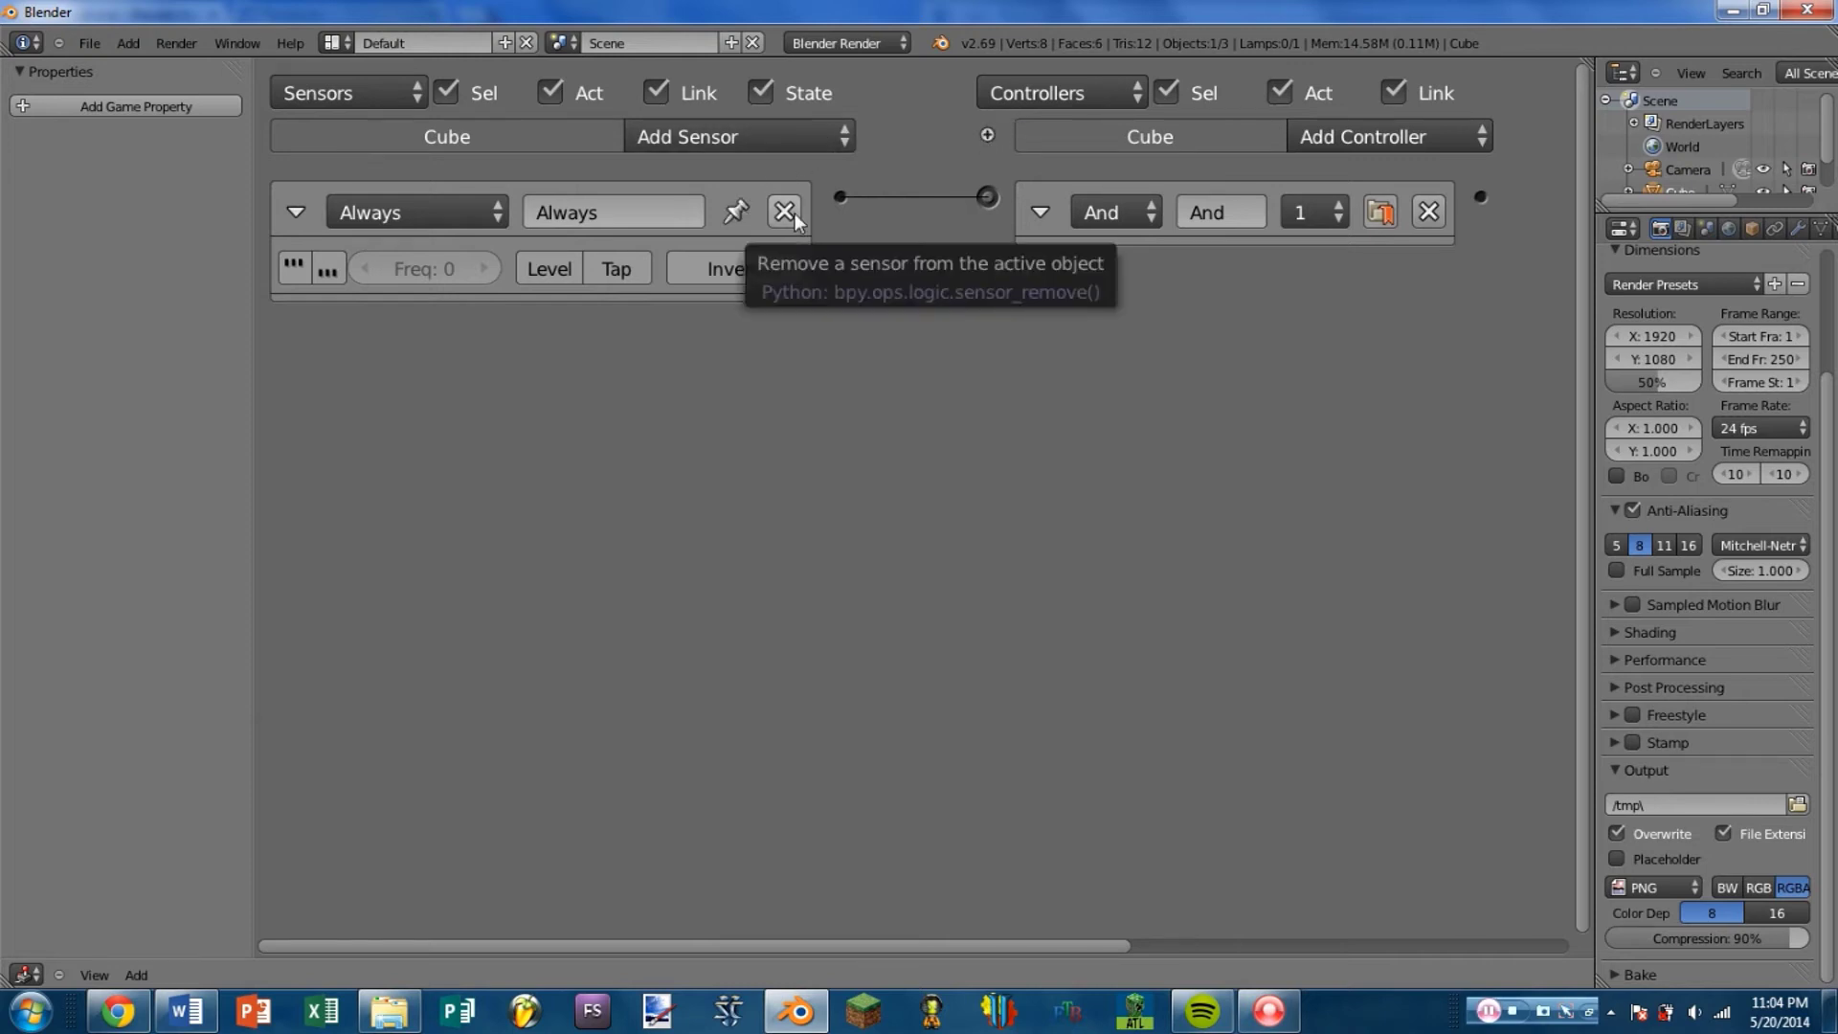
left_click(461, 215)
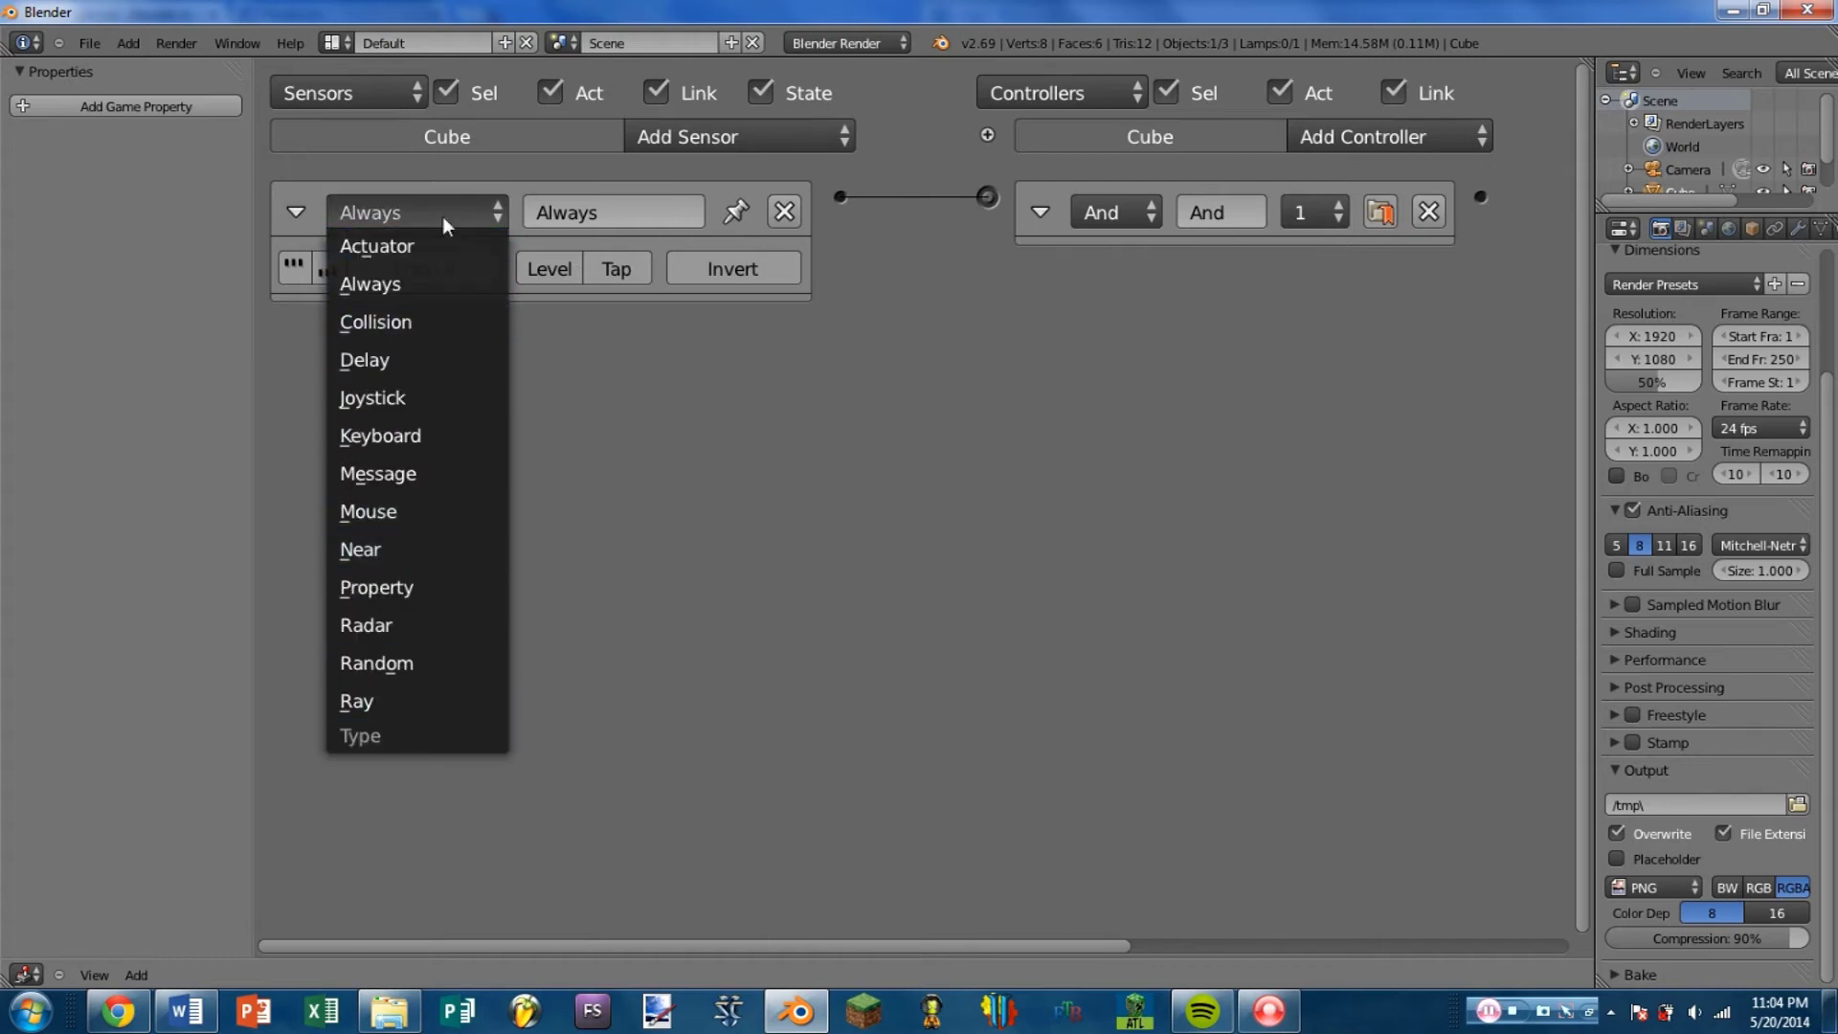
left_click(626, 214)
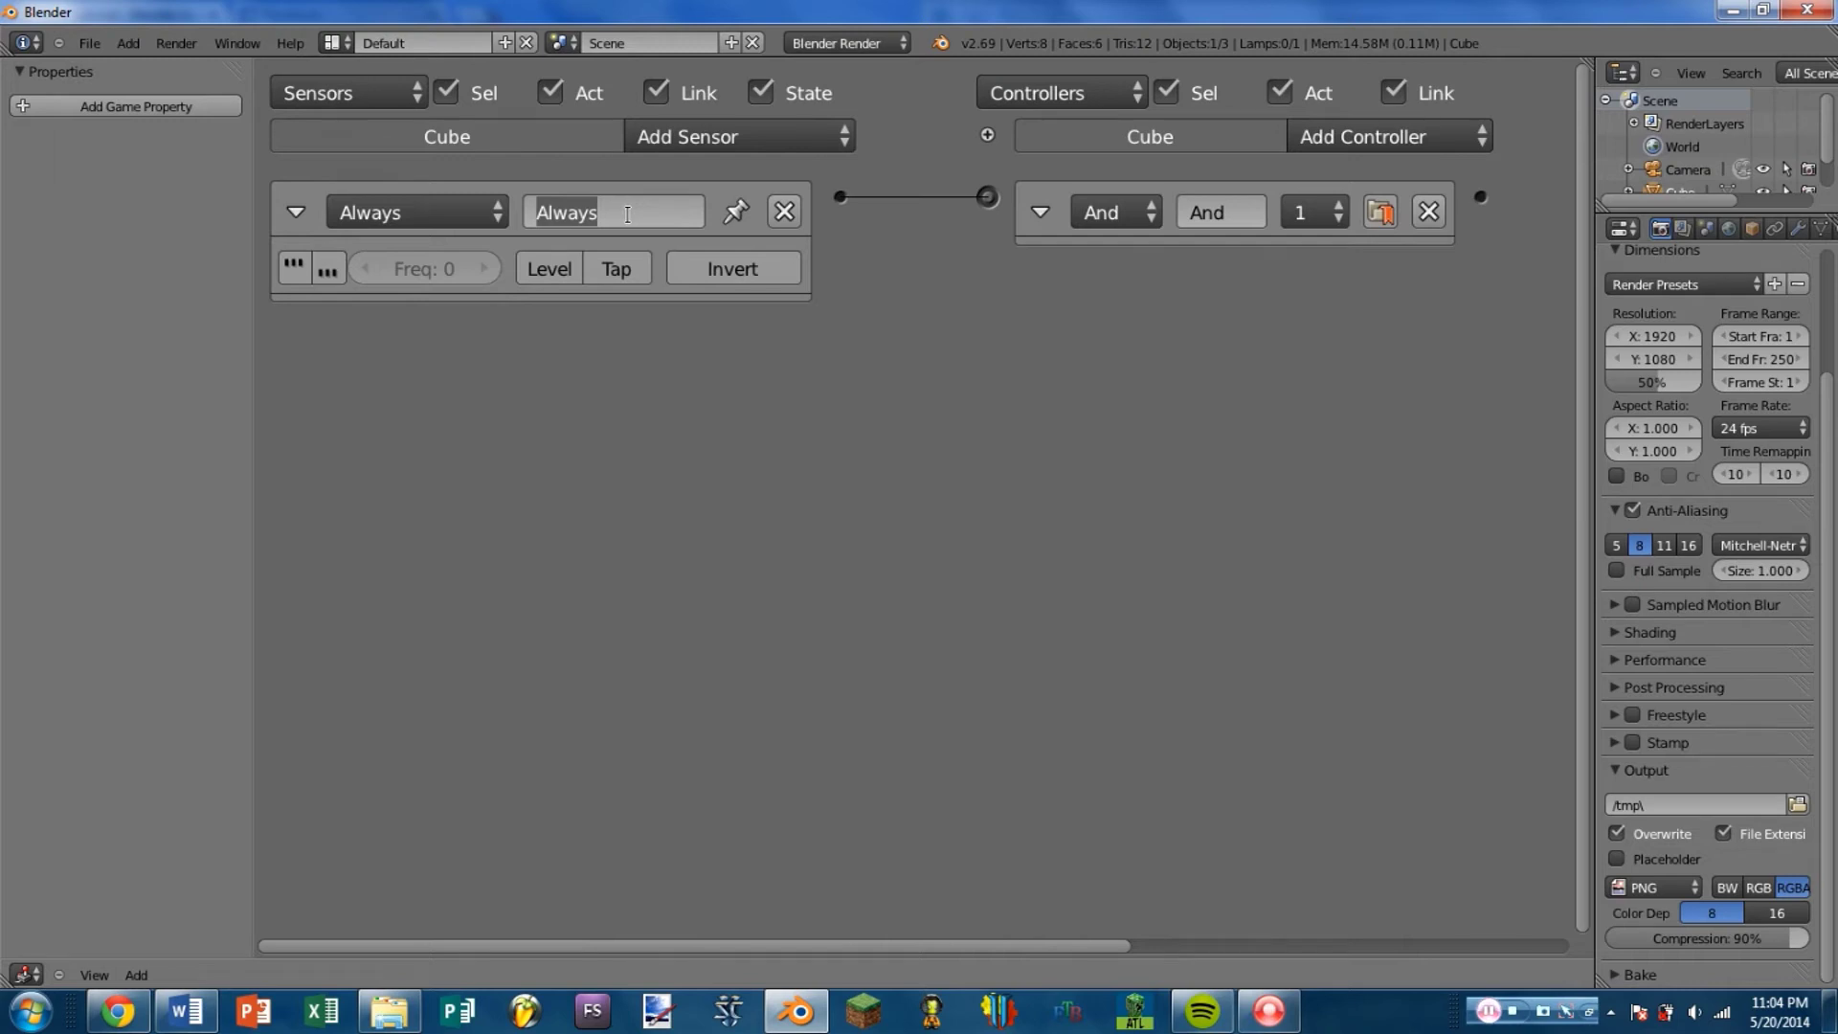
key("Return")
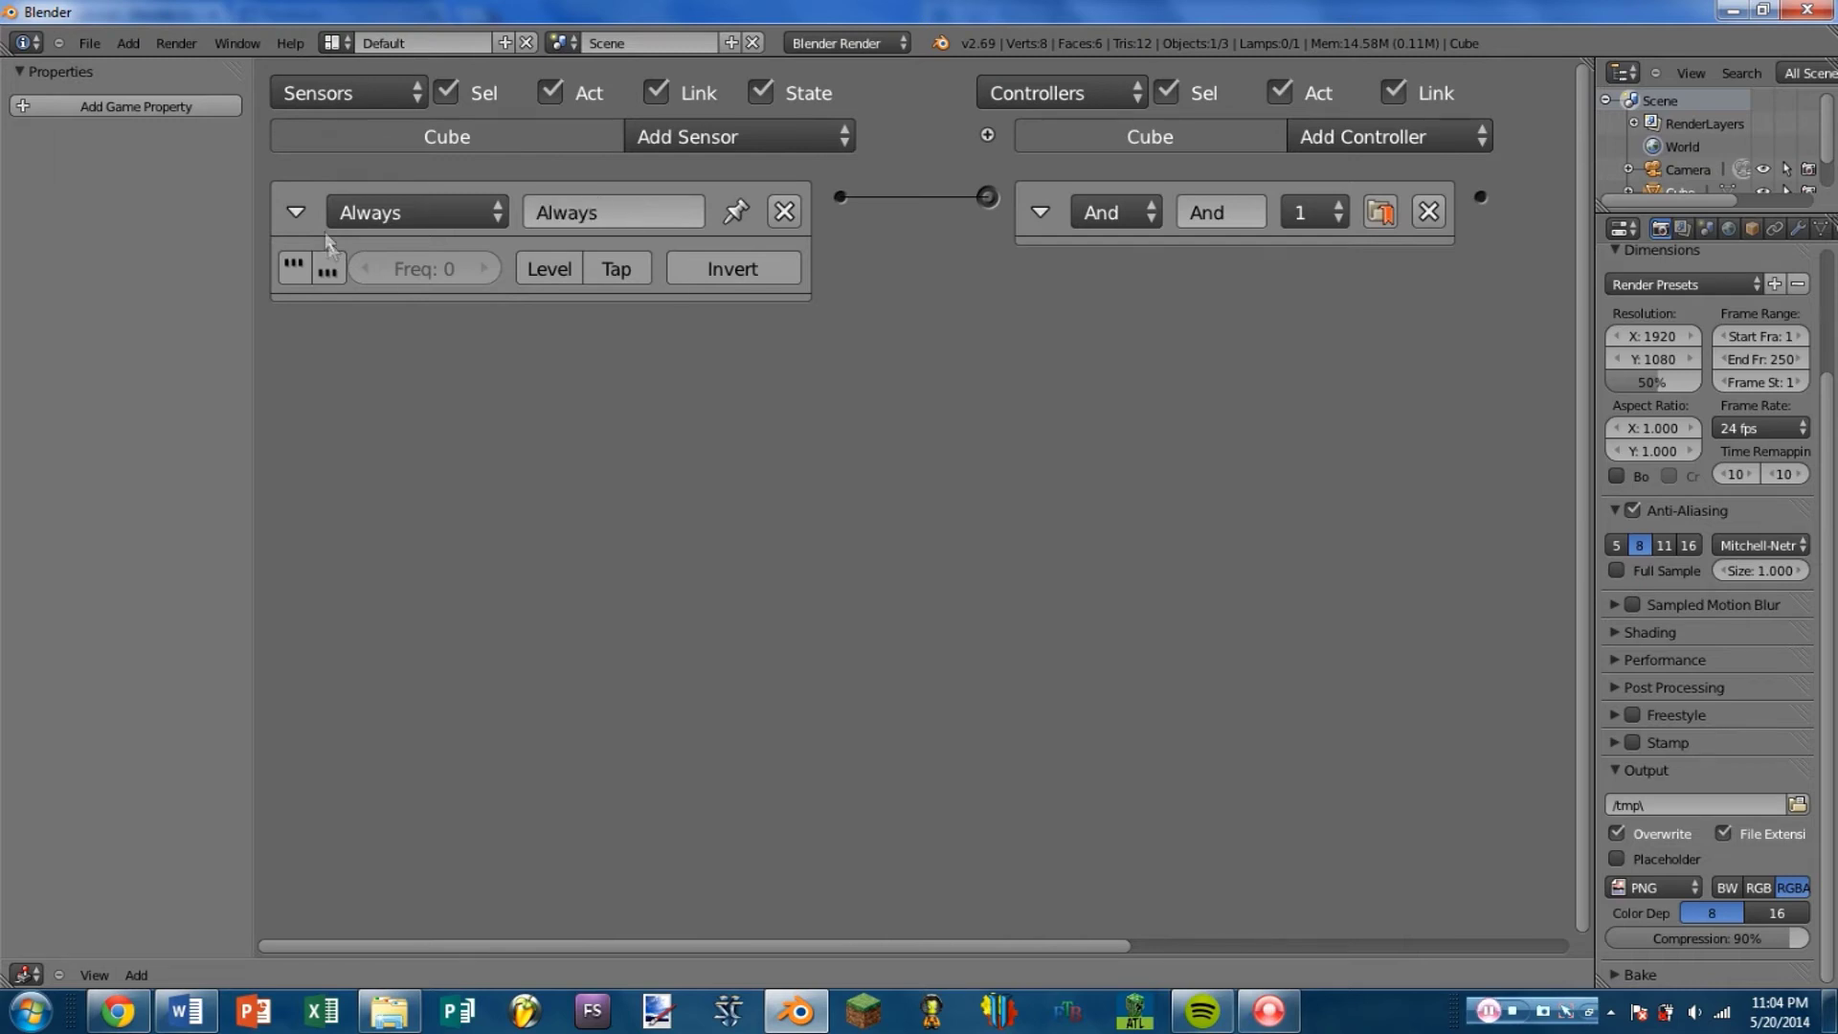
left_click(296, 211)
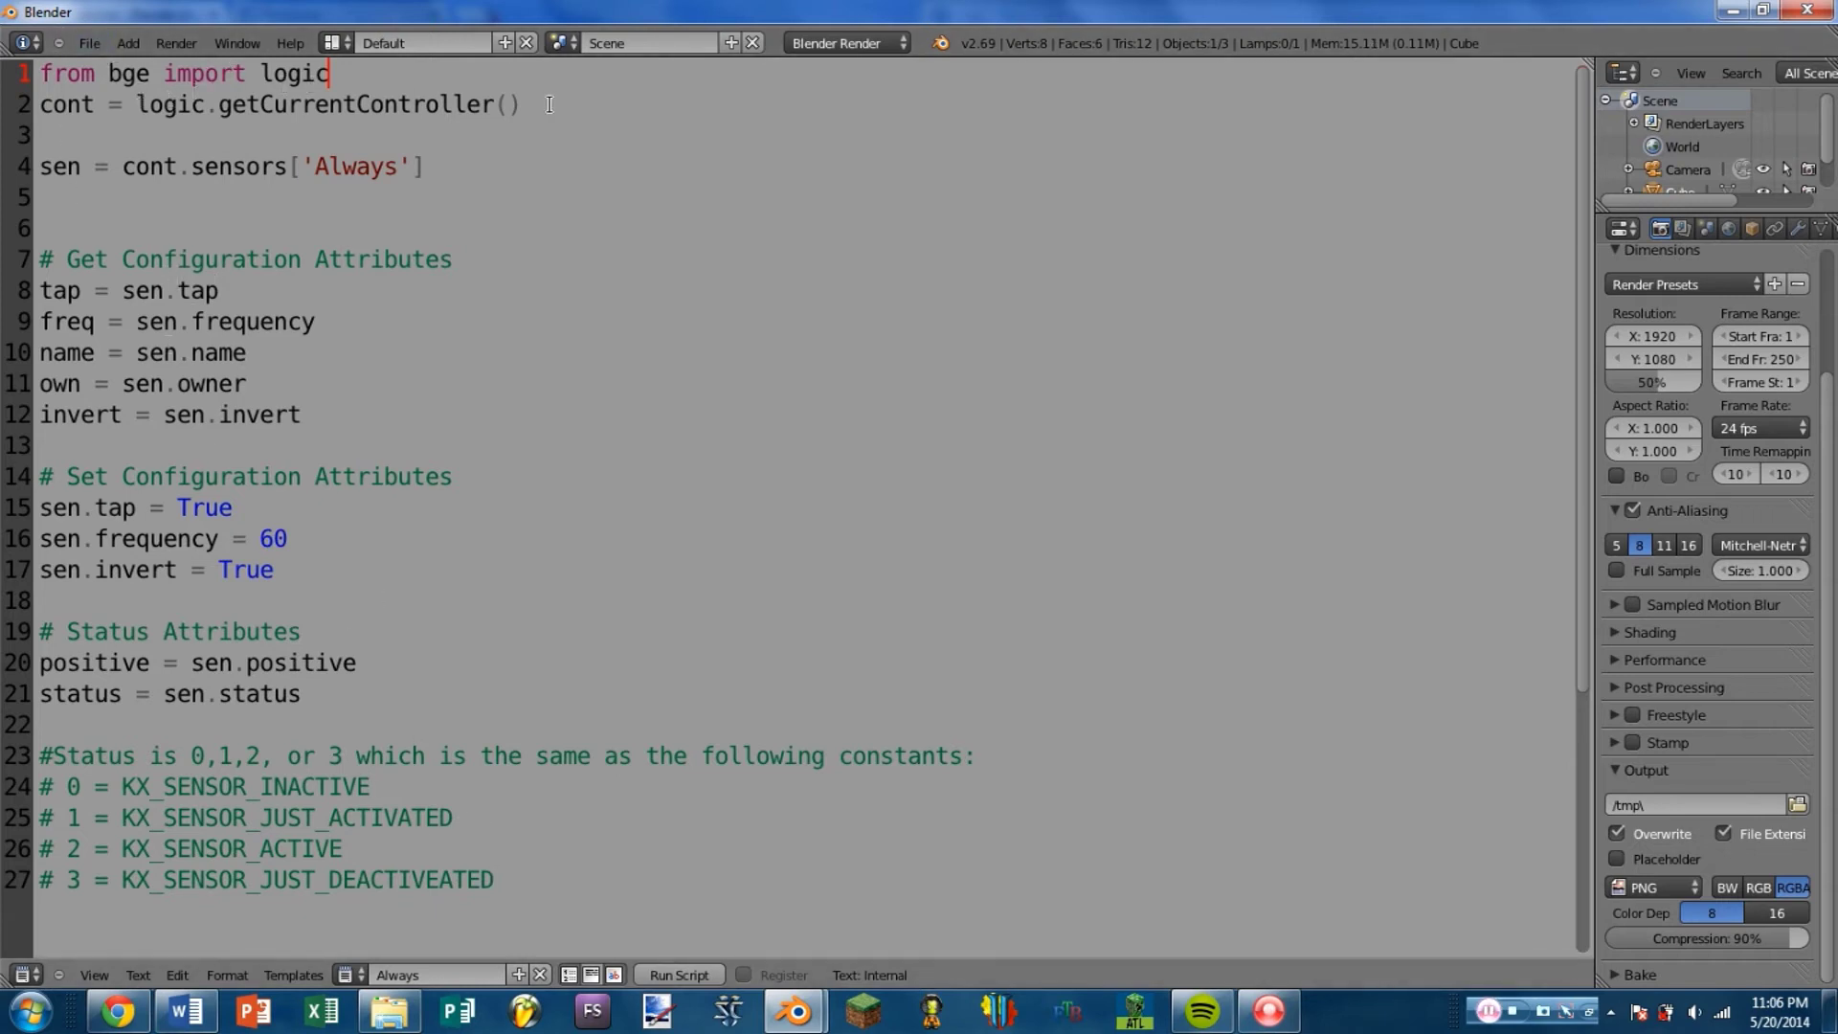
Examine the Always script's controller and sensor lookup lines and its section comments
left_click_drag(549, 104, 21, 103)
left_click_drag(427, 166, 40, 166)
left_click(470, 167)
left_click_drag(122, 258, 499, 258)
left_click_drag(71, 631, 301, 631)
left_click_drag(453, 259, 122, 258)
left_click_drag(39, 258, 454, 259)
Highlight the tap and frequency lines under Get Configuration Attributes with the script text enlarged
left_click_drag(121, 291, 219, 291)
left_click_drag(81, 291, 39, 291)
scroll(113, 324, "up", 5, "ctrl")
left_click(58, 410)
left_click_drag(58, 409, 340, 418)
left_click(270, 418)
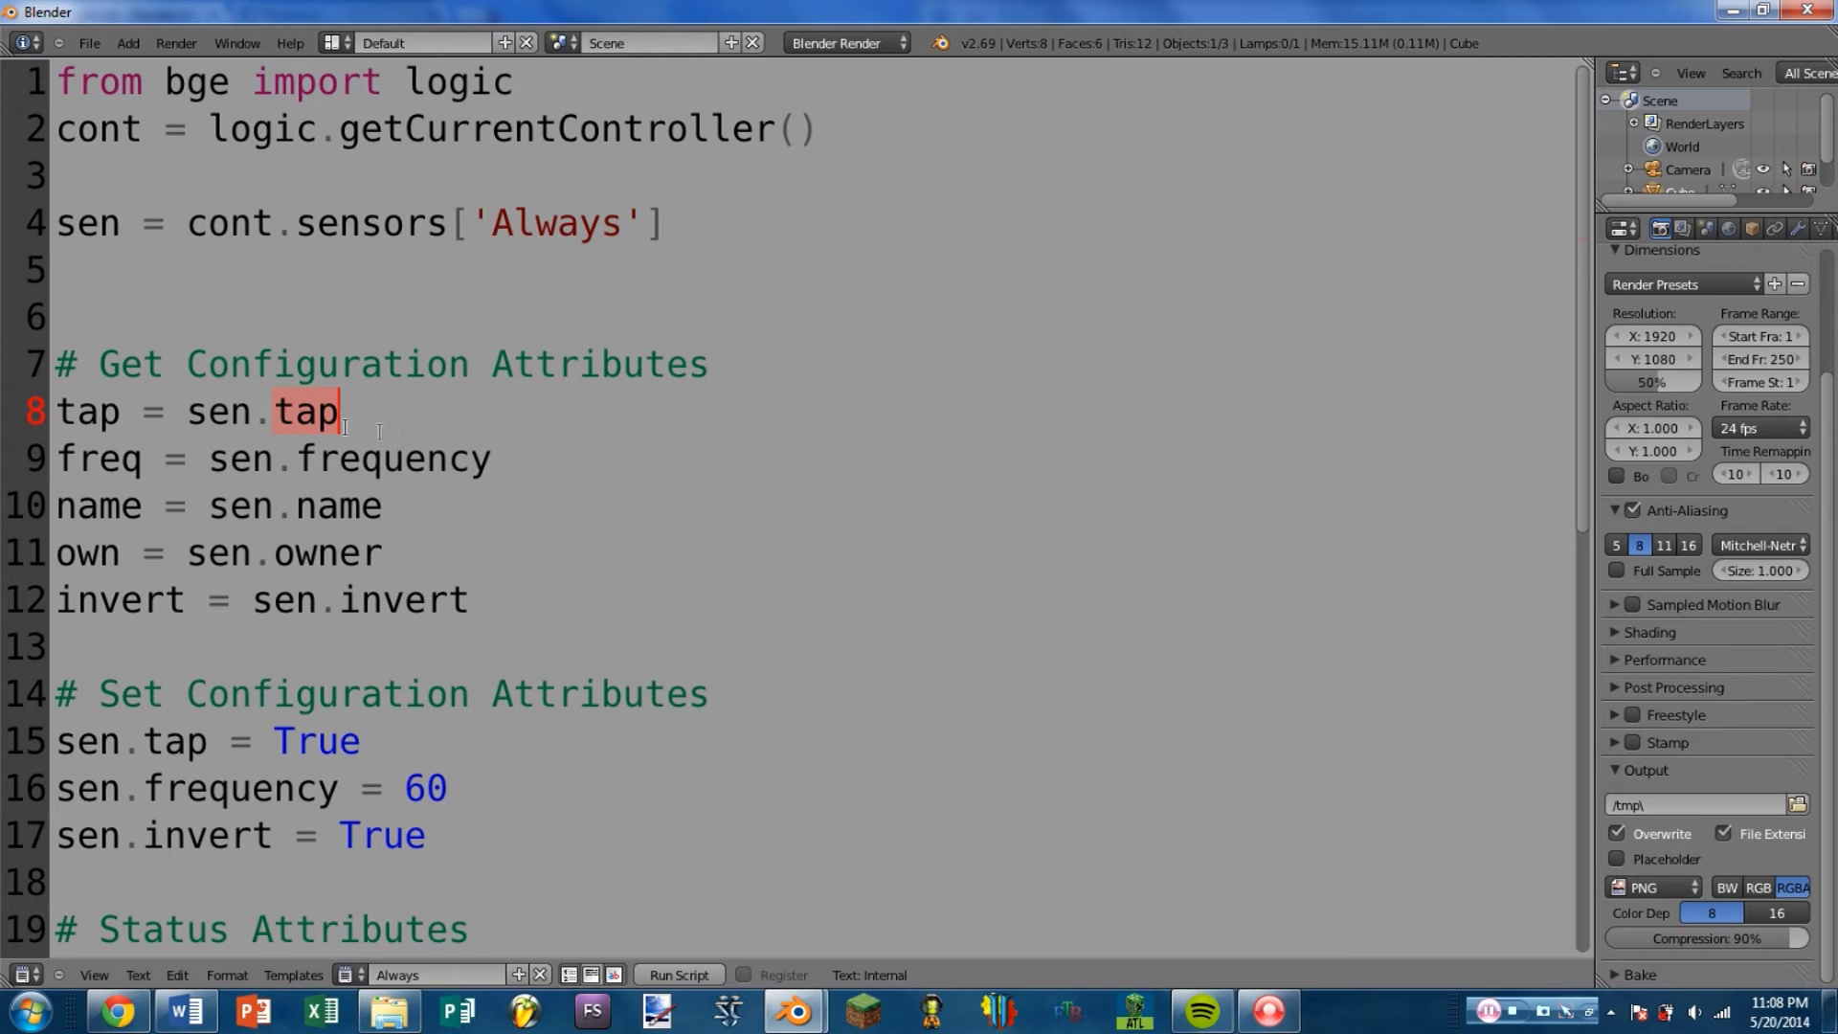
left_click_drag(57, 457, 492, 458)
Highlight the name variable and the sen.name attribute in the Get Configuration Attributes section
left_click(59, 513)
key("ctrl+Right")
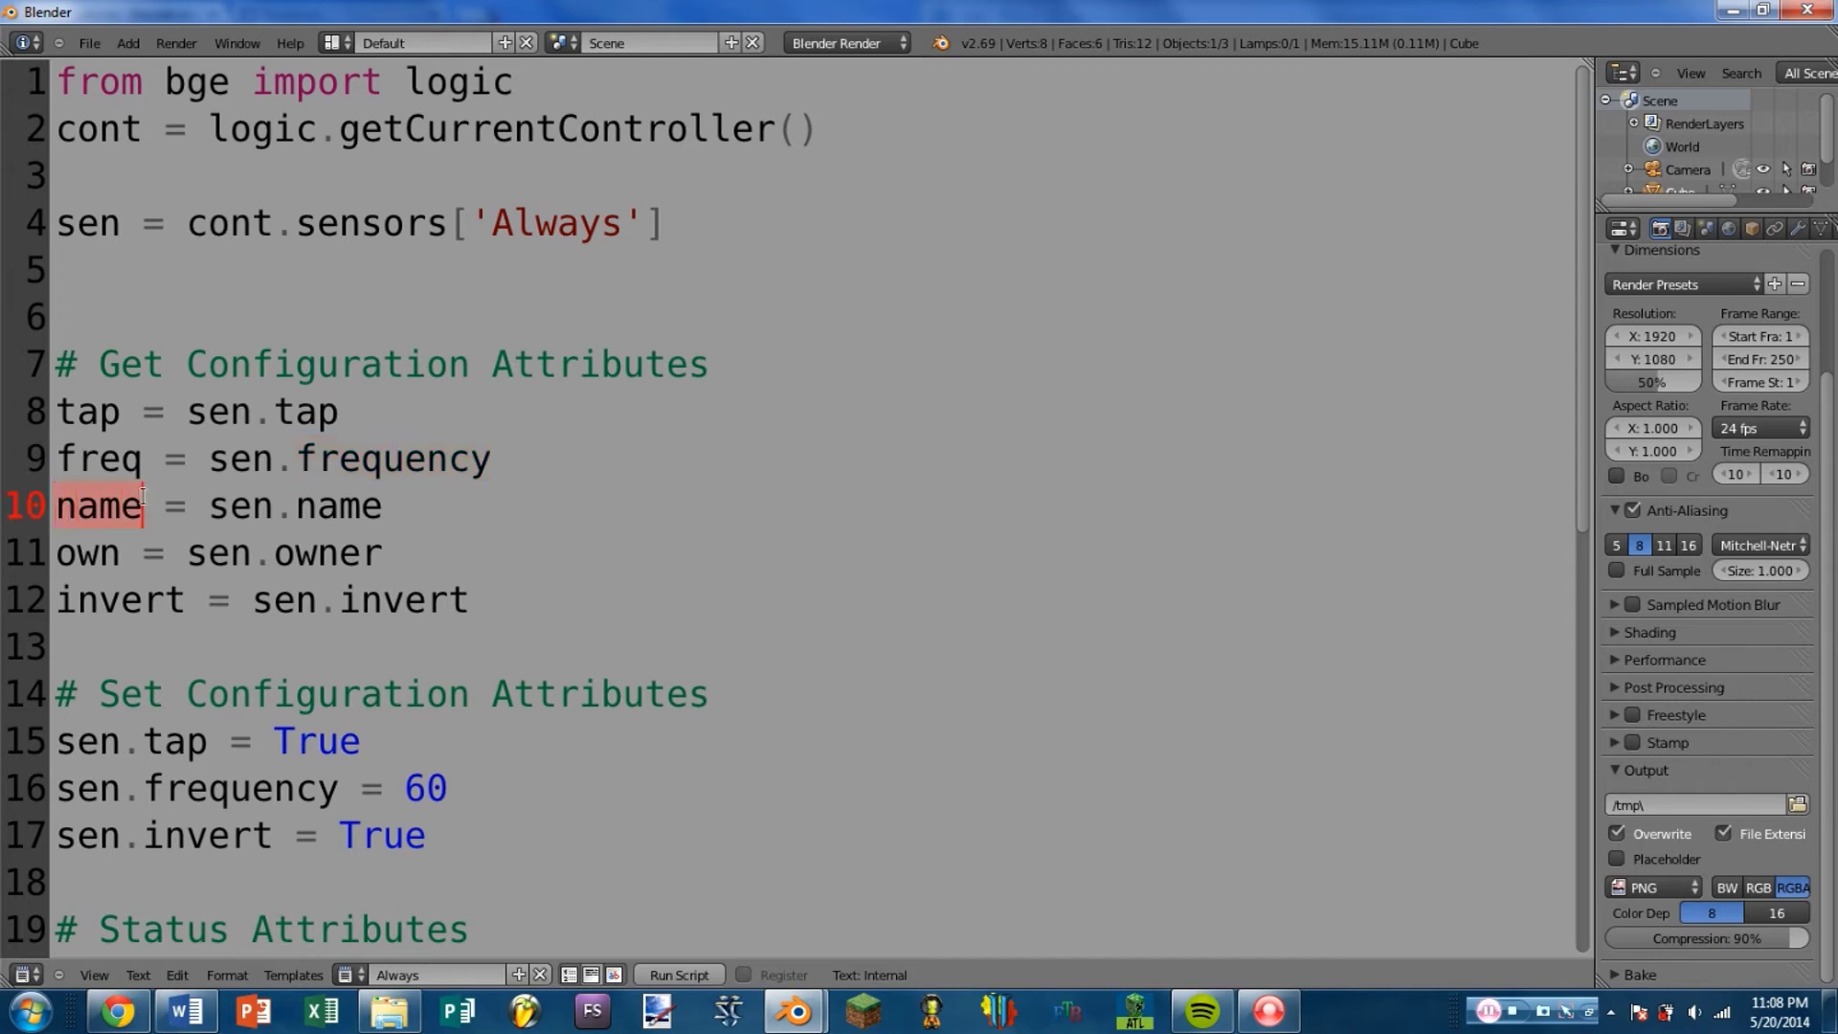
left_click(209, 510)
left_click(304, 507)
key("shift+Right")
key("shift+Right")
key("shift+Right")
key("shift+Right")
key("shift+Left")
key("shift+Left")
key("shift+Left")
key("End")
Highlight the owner and invert lines in the Get Configuration Attributes section
left_click_drag(57, 555, 125, 560)
left_click_drag(275, 555, 383, 555)
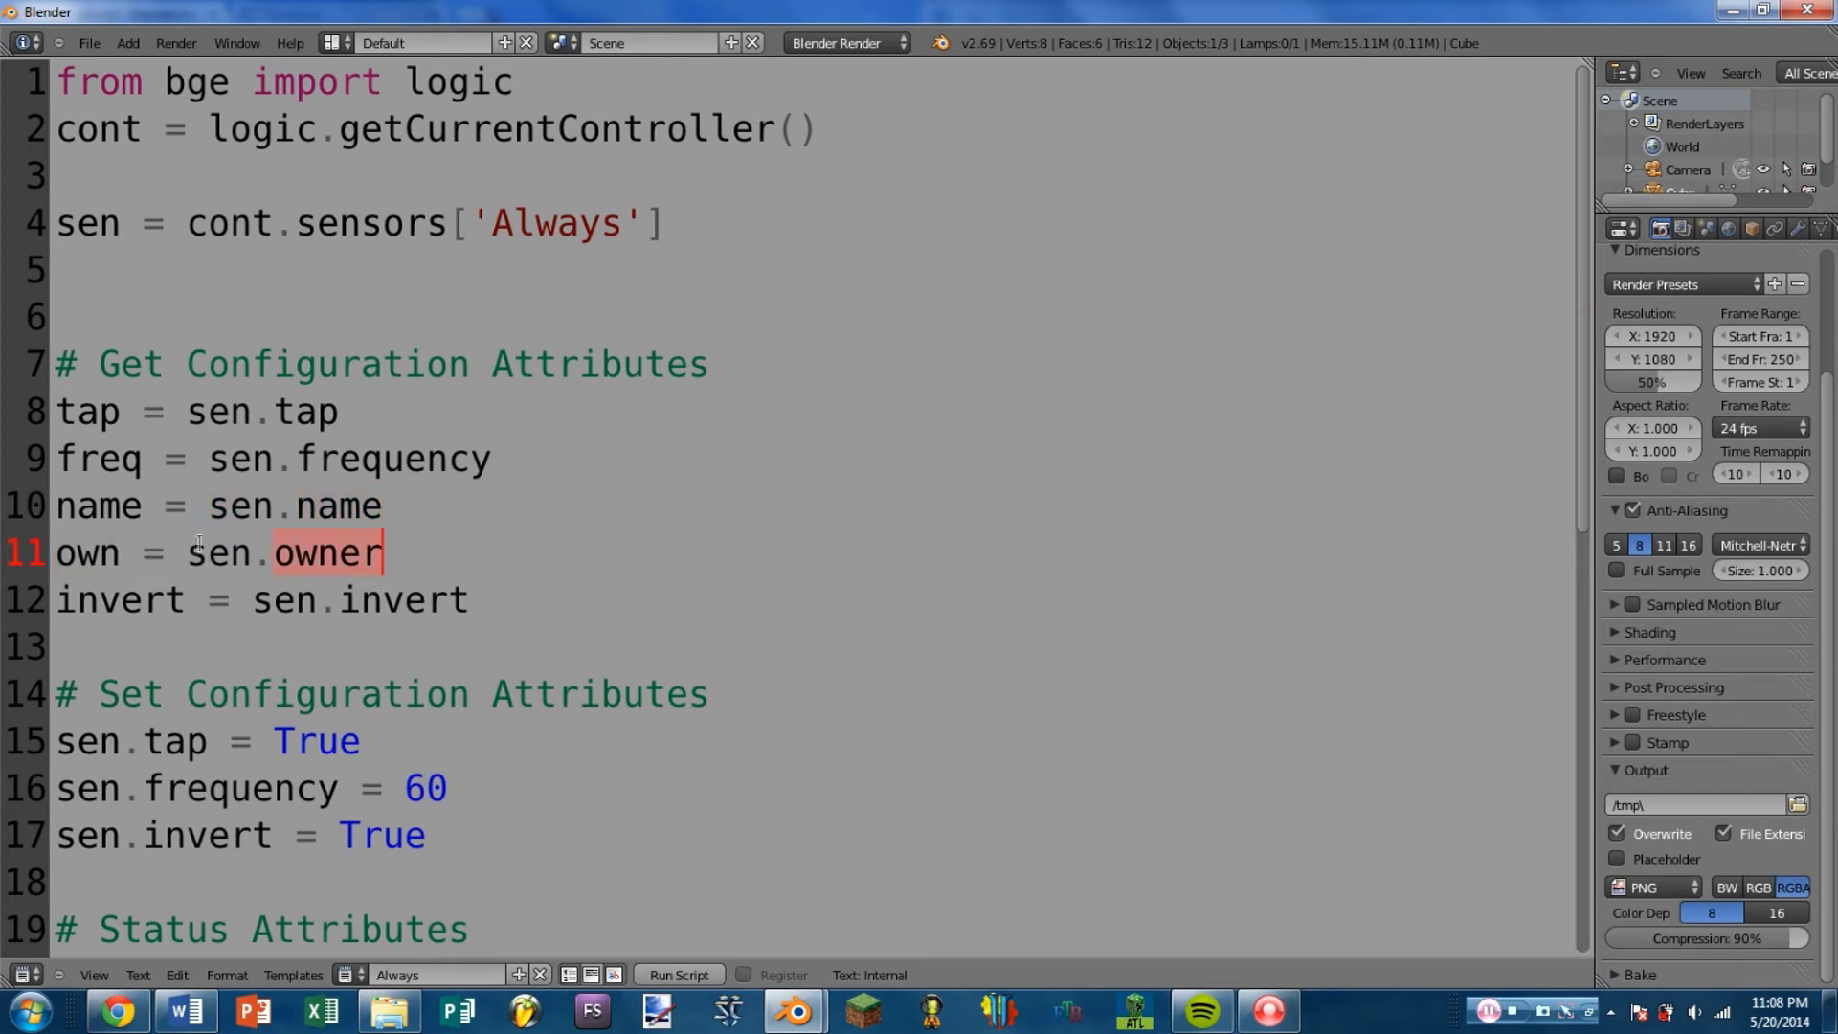
left_click_drag(185, 555, 410, 557)
left_click(454, 558)
left_click_drag(388, 560, 274, 560)
left_click_drag(78, 599, 464, 599)
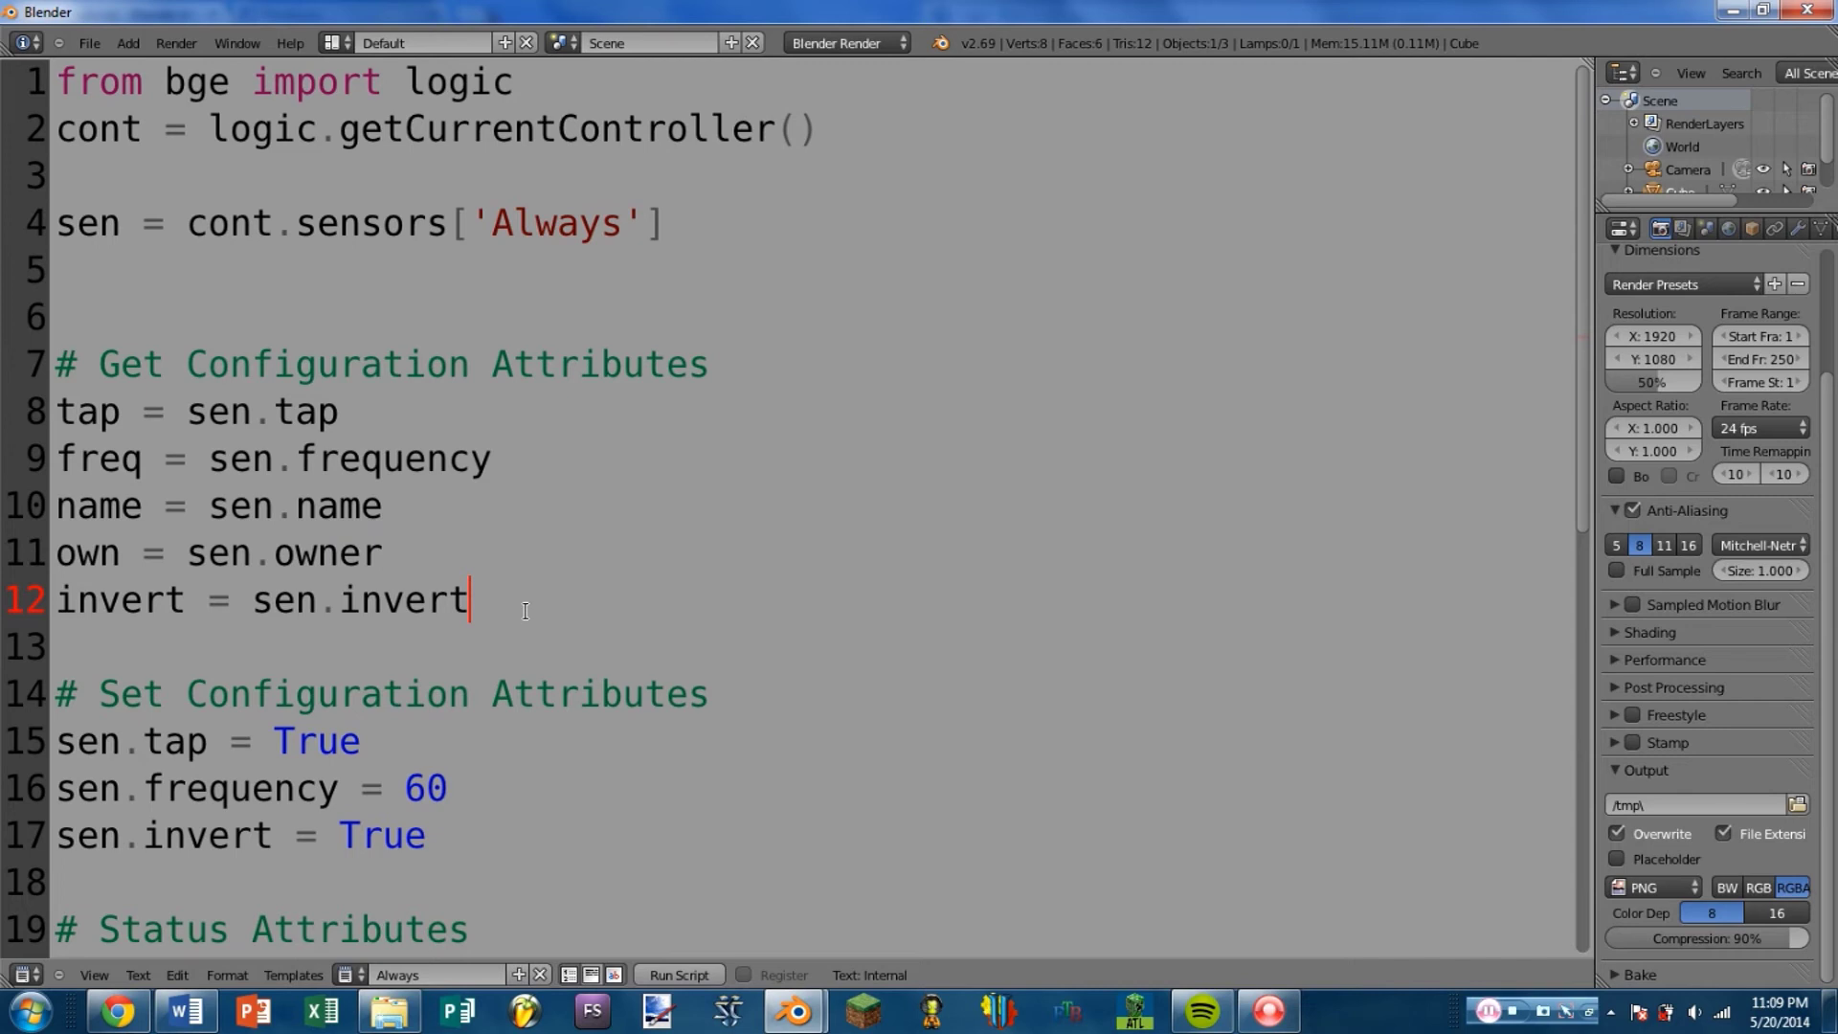
Examine the tap, frequency and invert assignments in the Set Configuration Attributes section
scroll(526, 610, "down", 3)
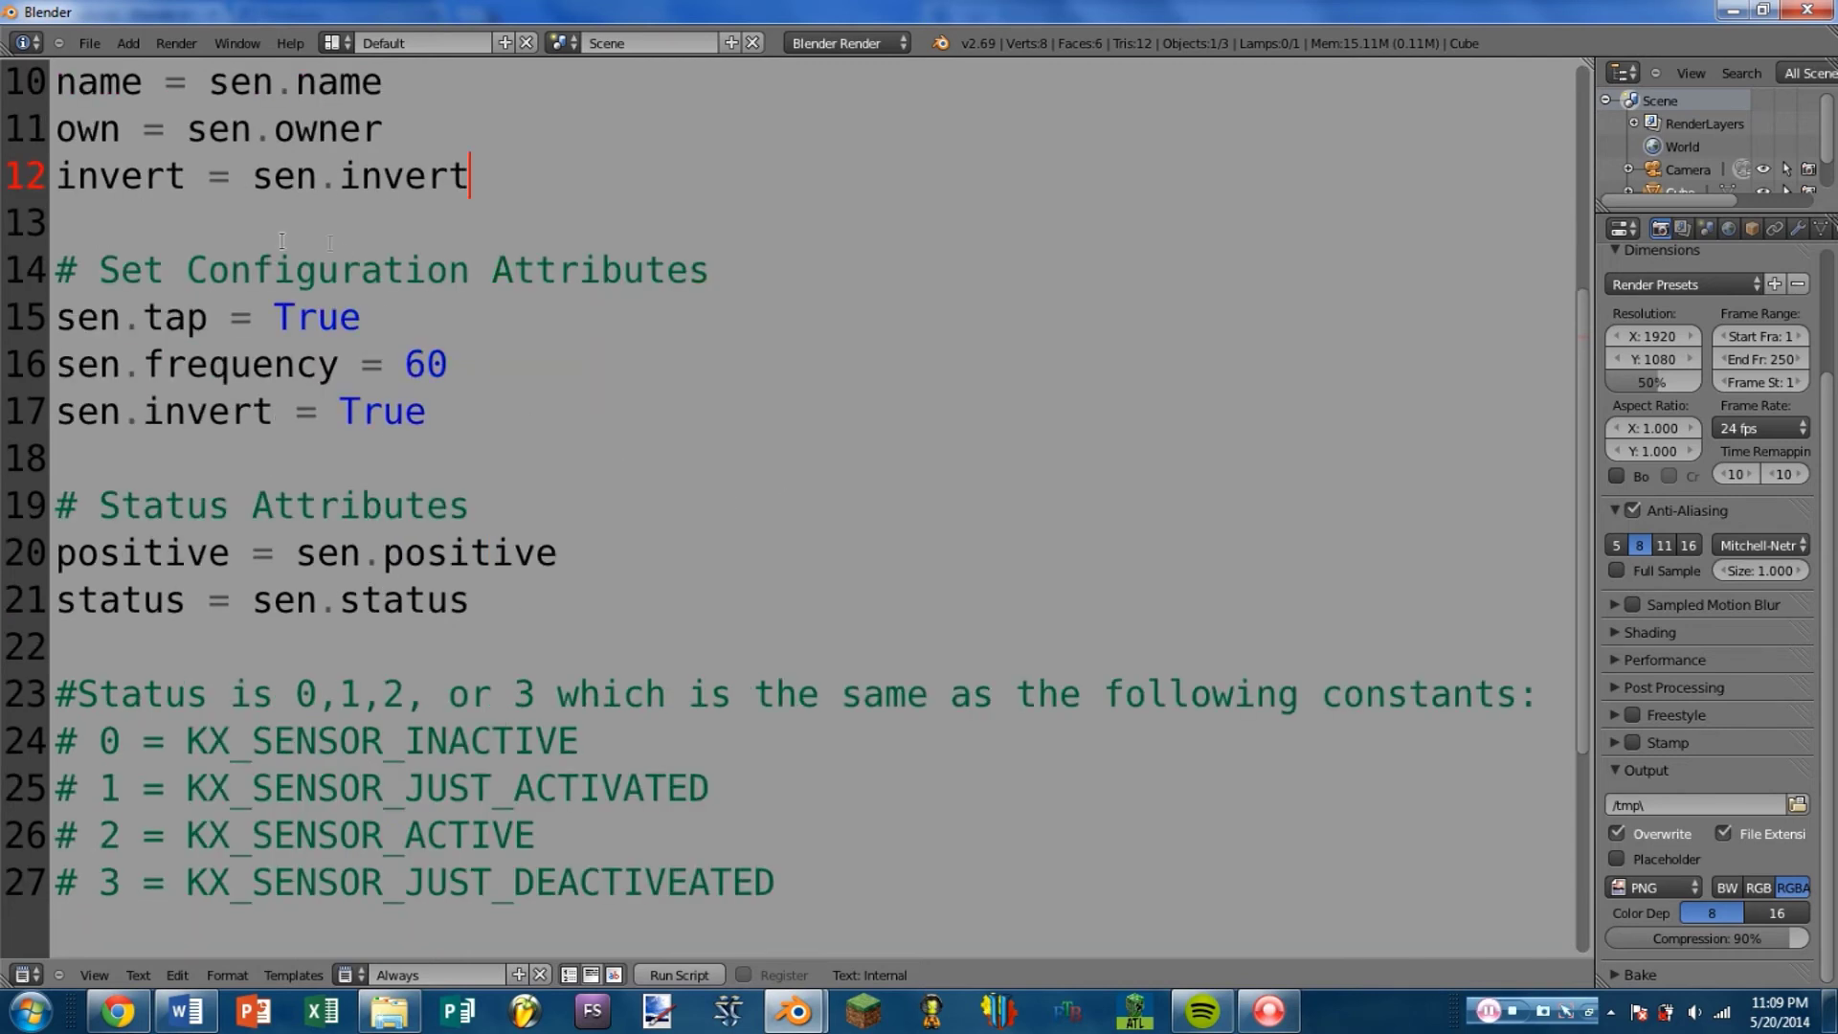
left_click_drag(56, 264, 742, 261)
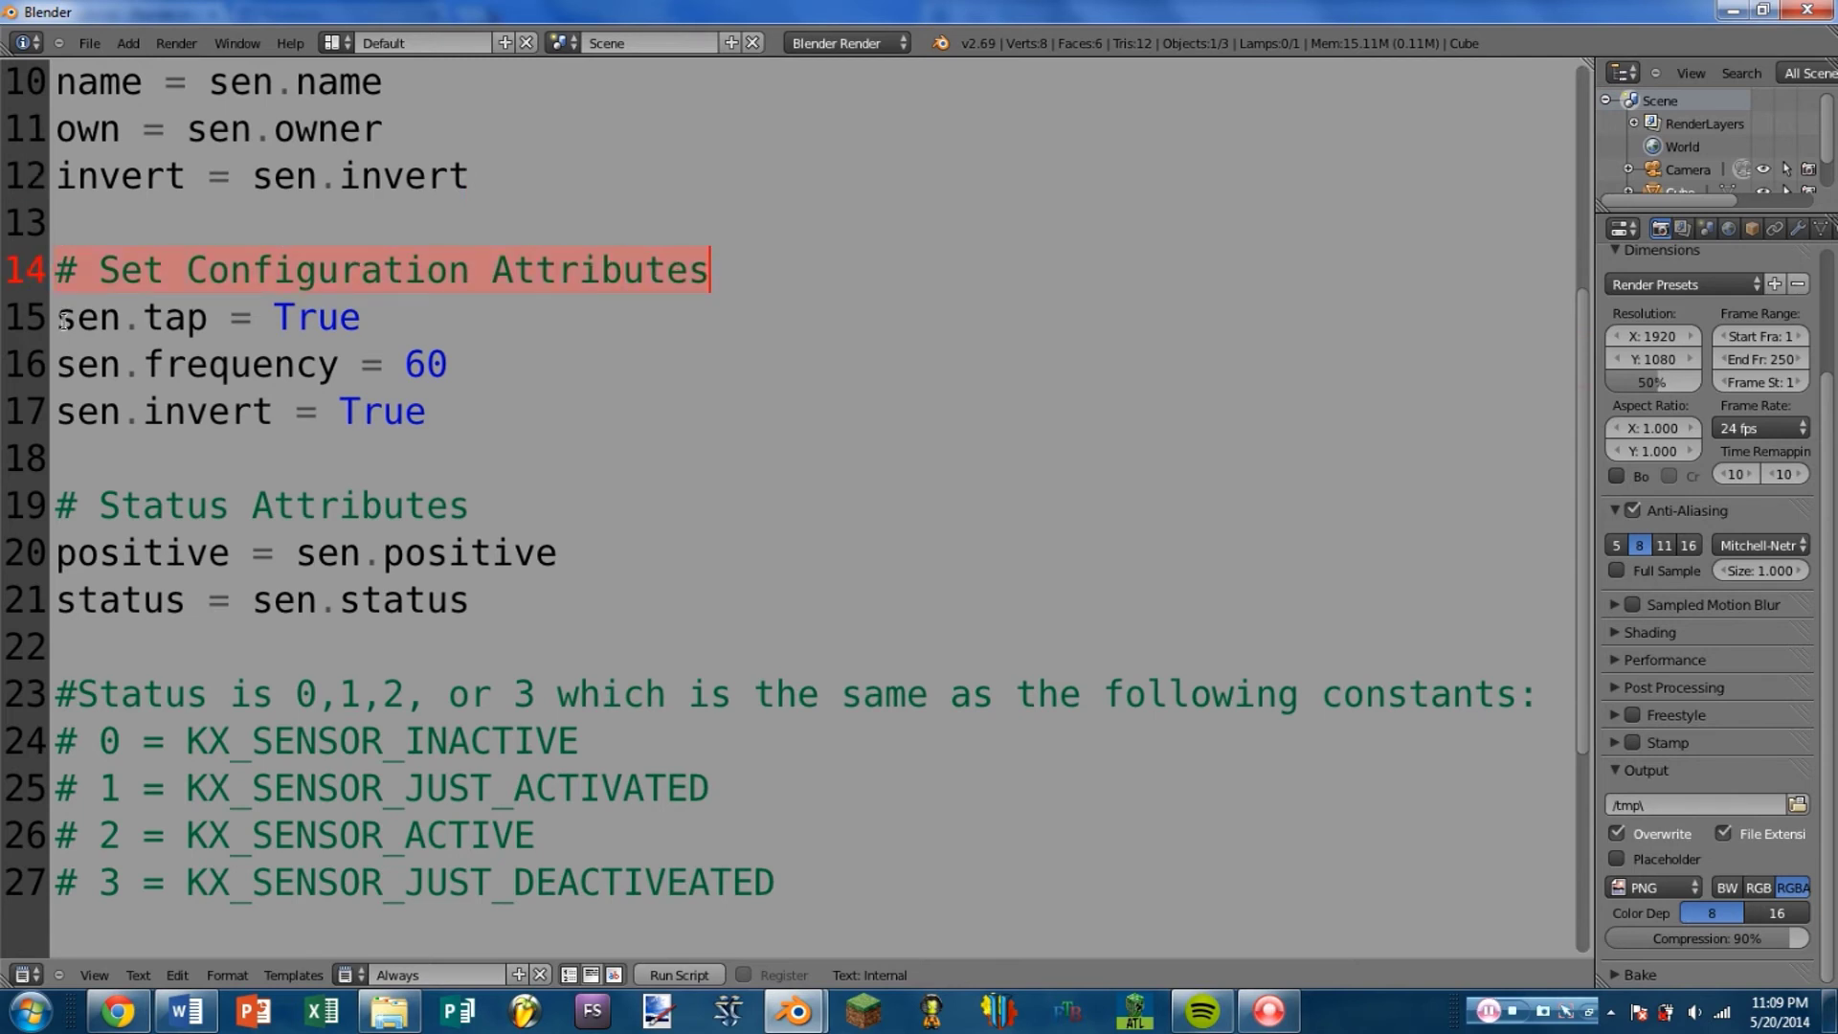
left_click_drag(59, 321, 372, 308)
left_click(134, 323)
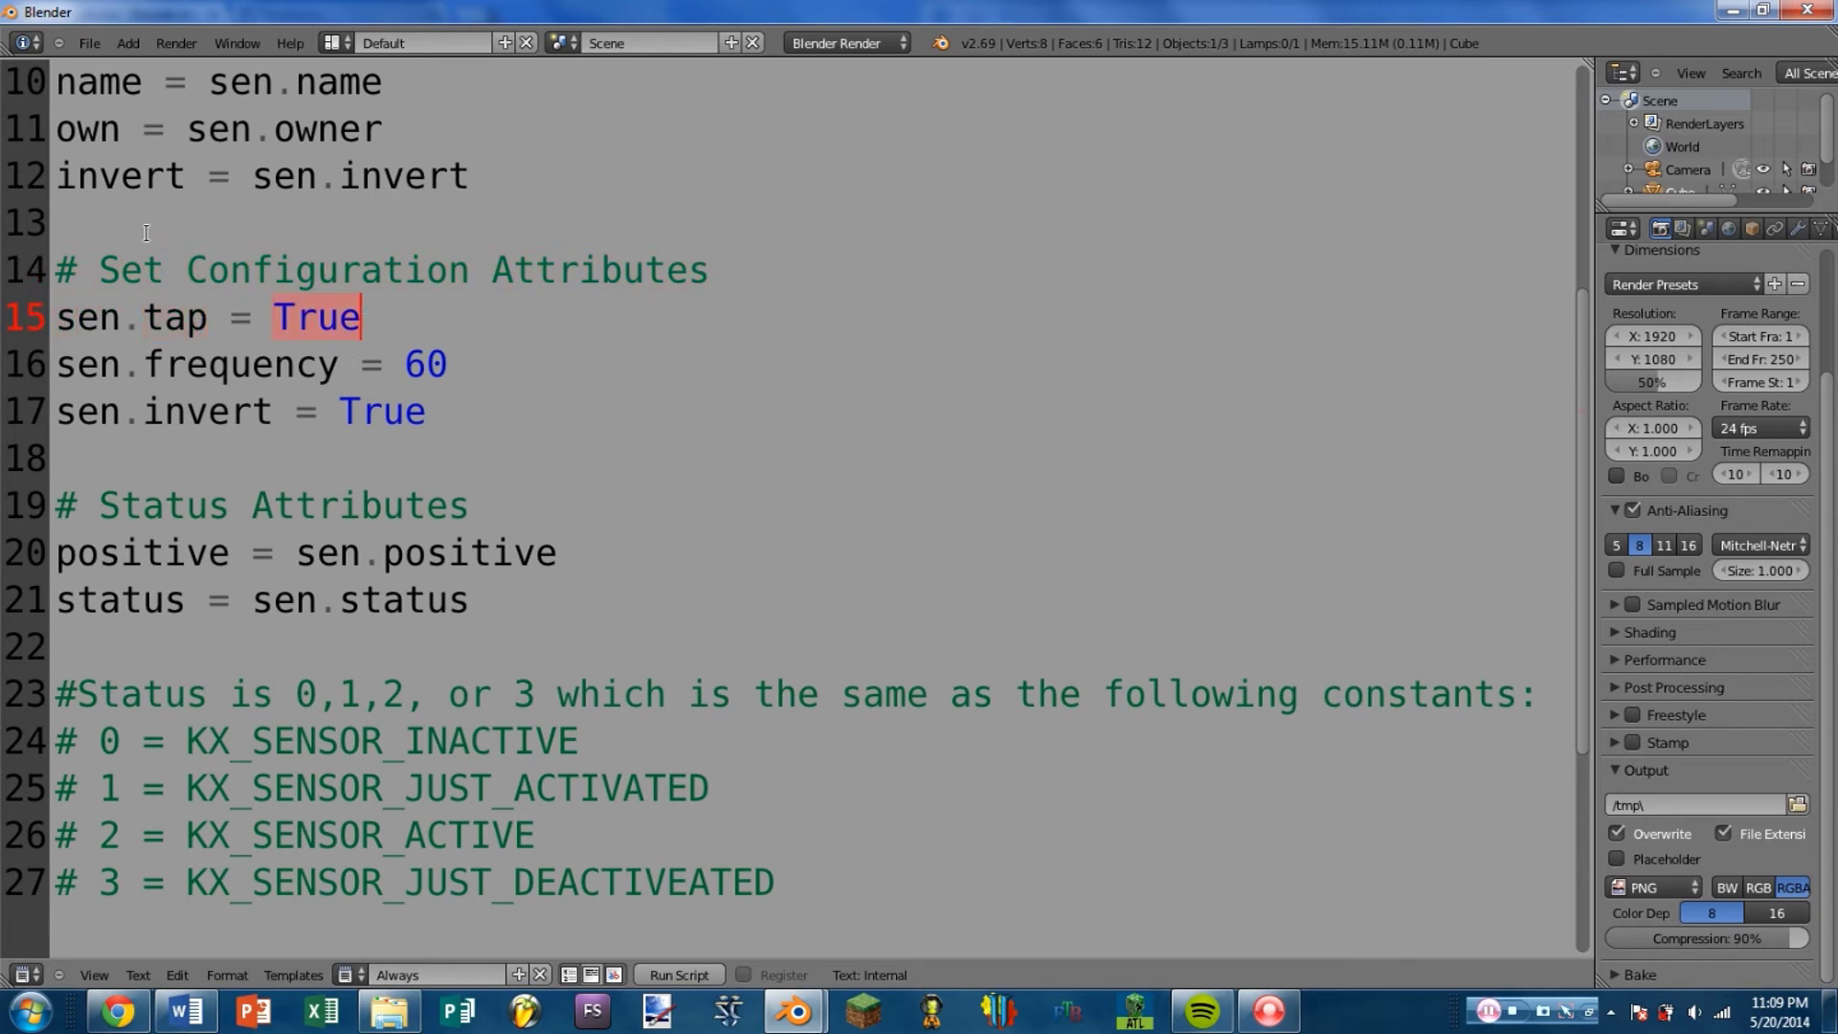
left_click(58, 364)
left_click_drag(163, 363, 333, 364)
key("End")
double_click(413, 365)
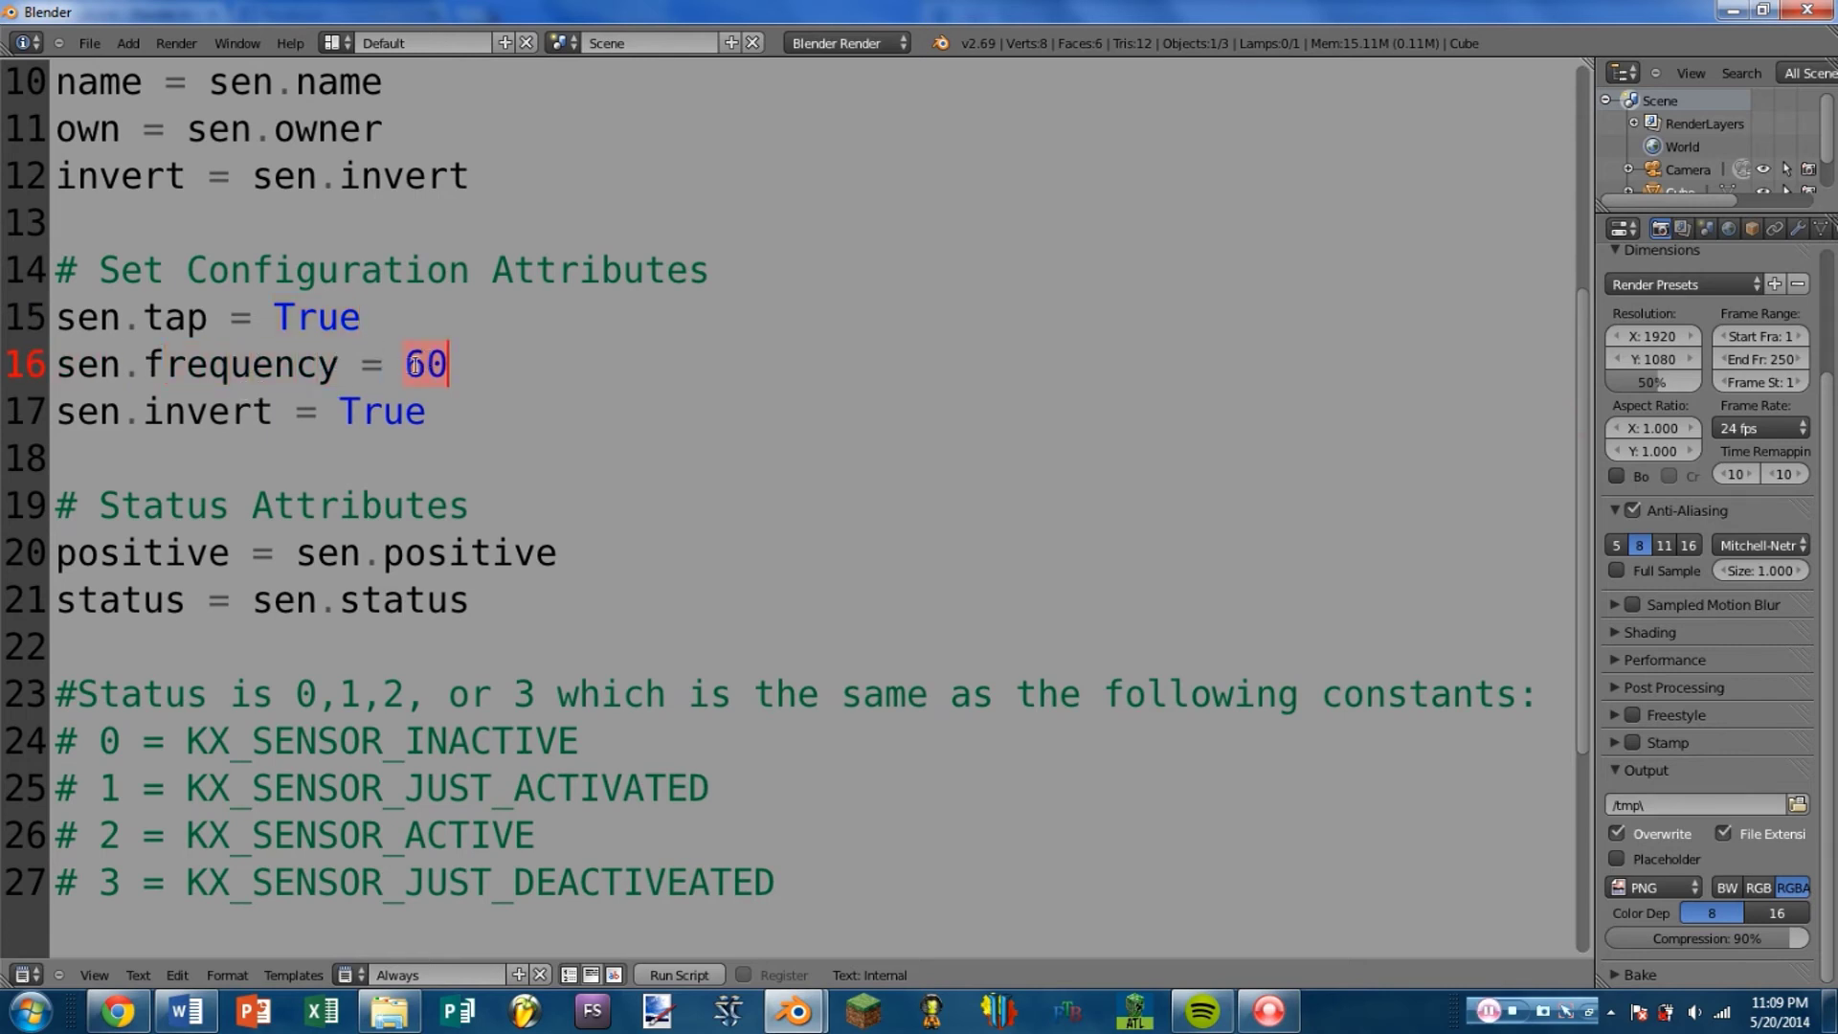
left_click(406, 365)
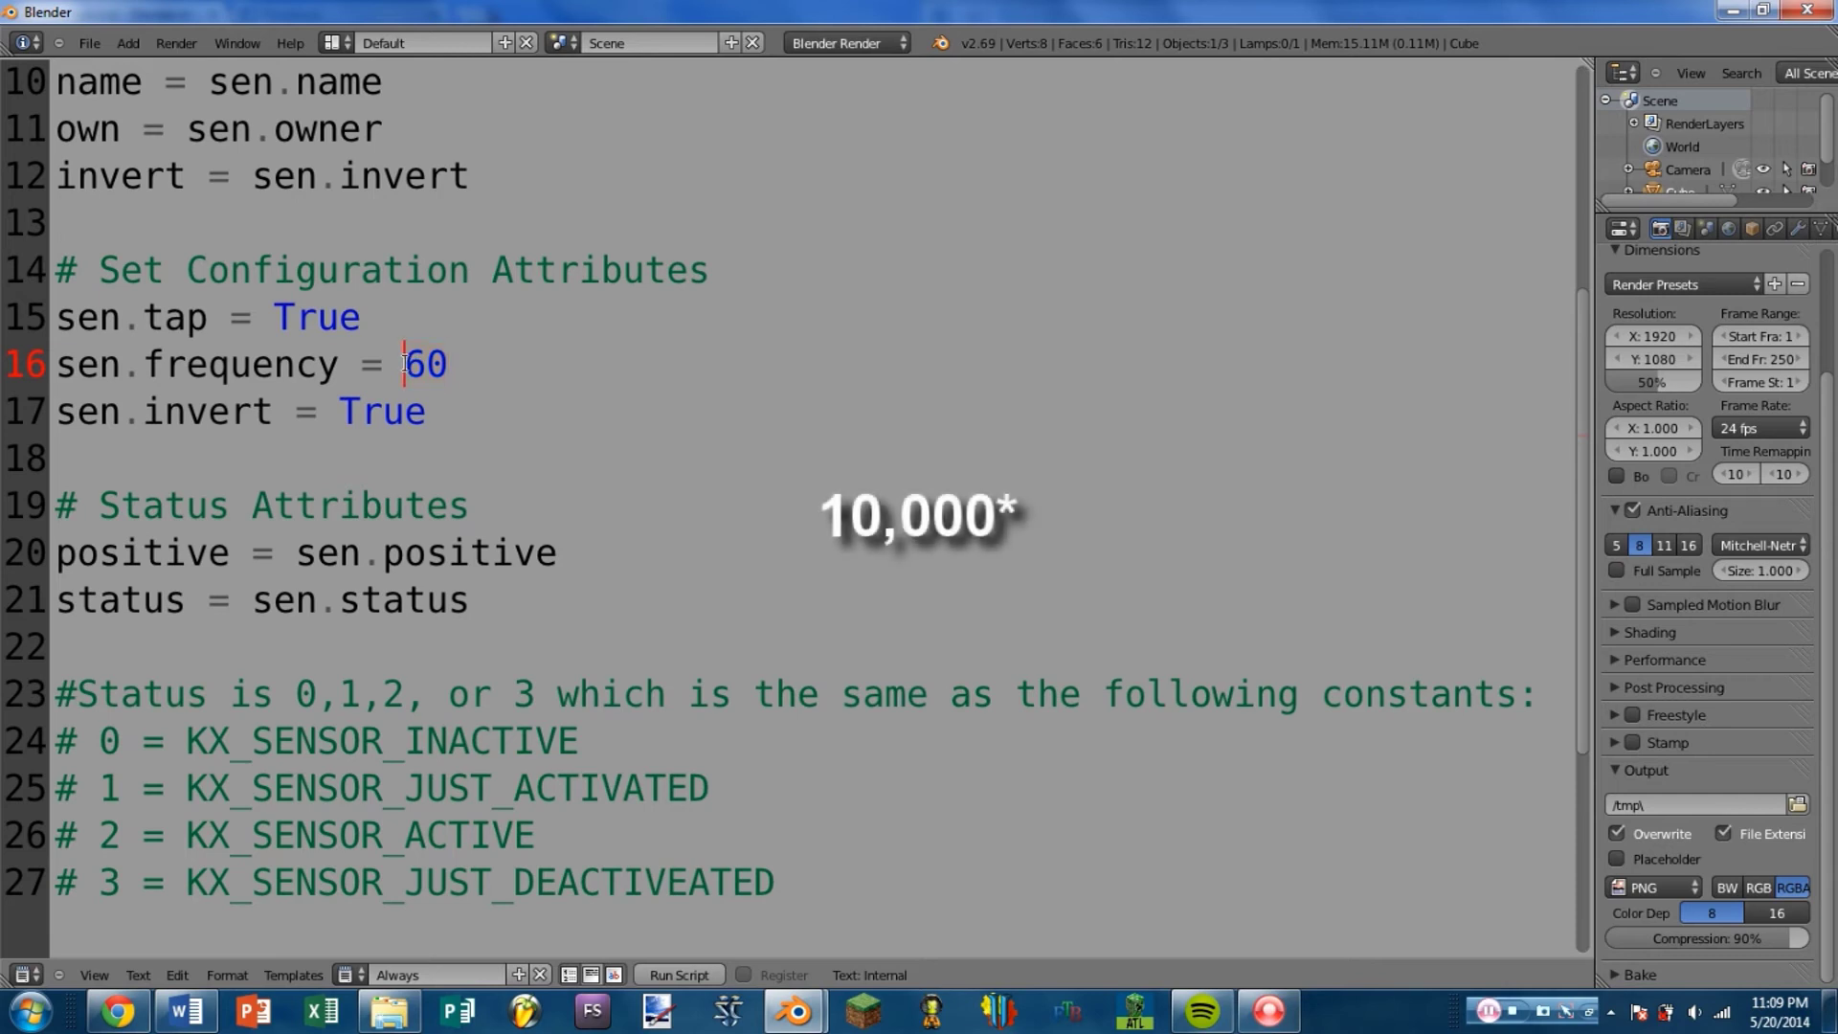
left_click_drag(56, 411, 469, 414)
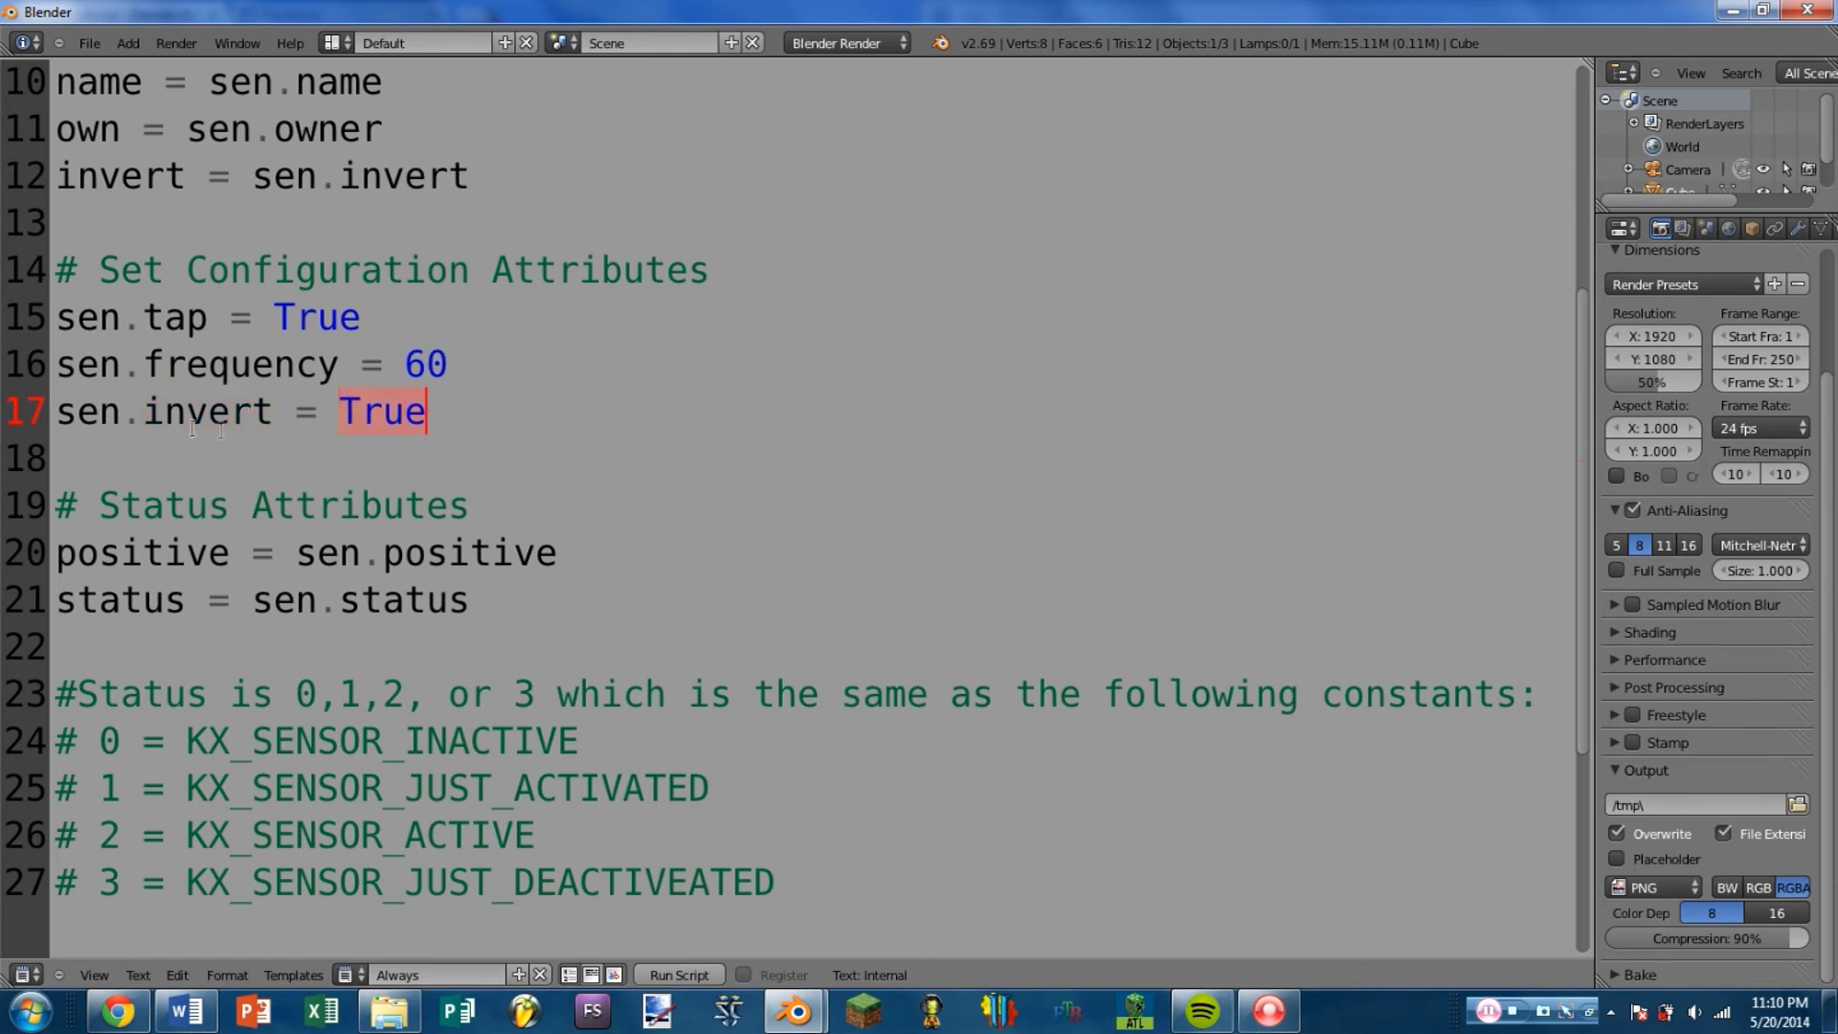
left_click_drag(274, 411, 132, 402)
Examine the sen.positive and sen.status lines in the Status Attributes section
scroll(169, 422, "down", 1)
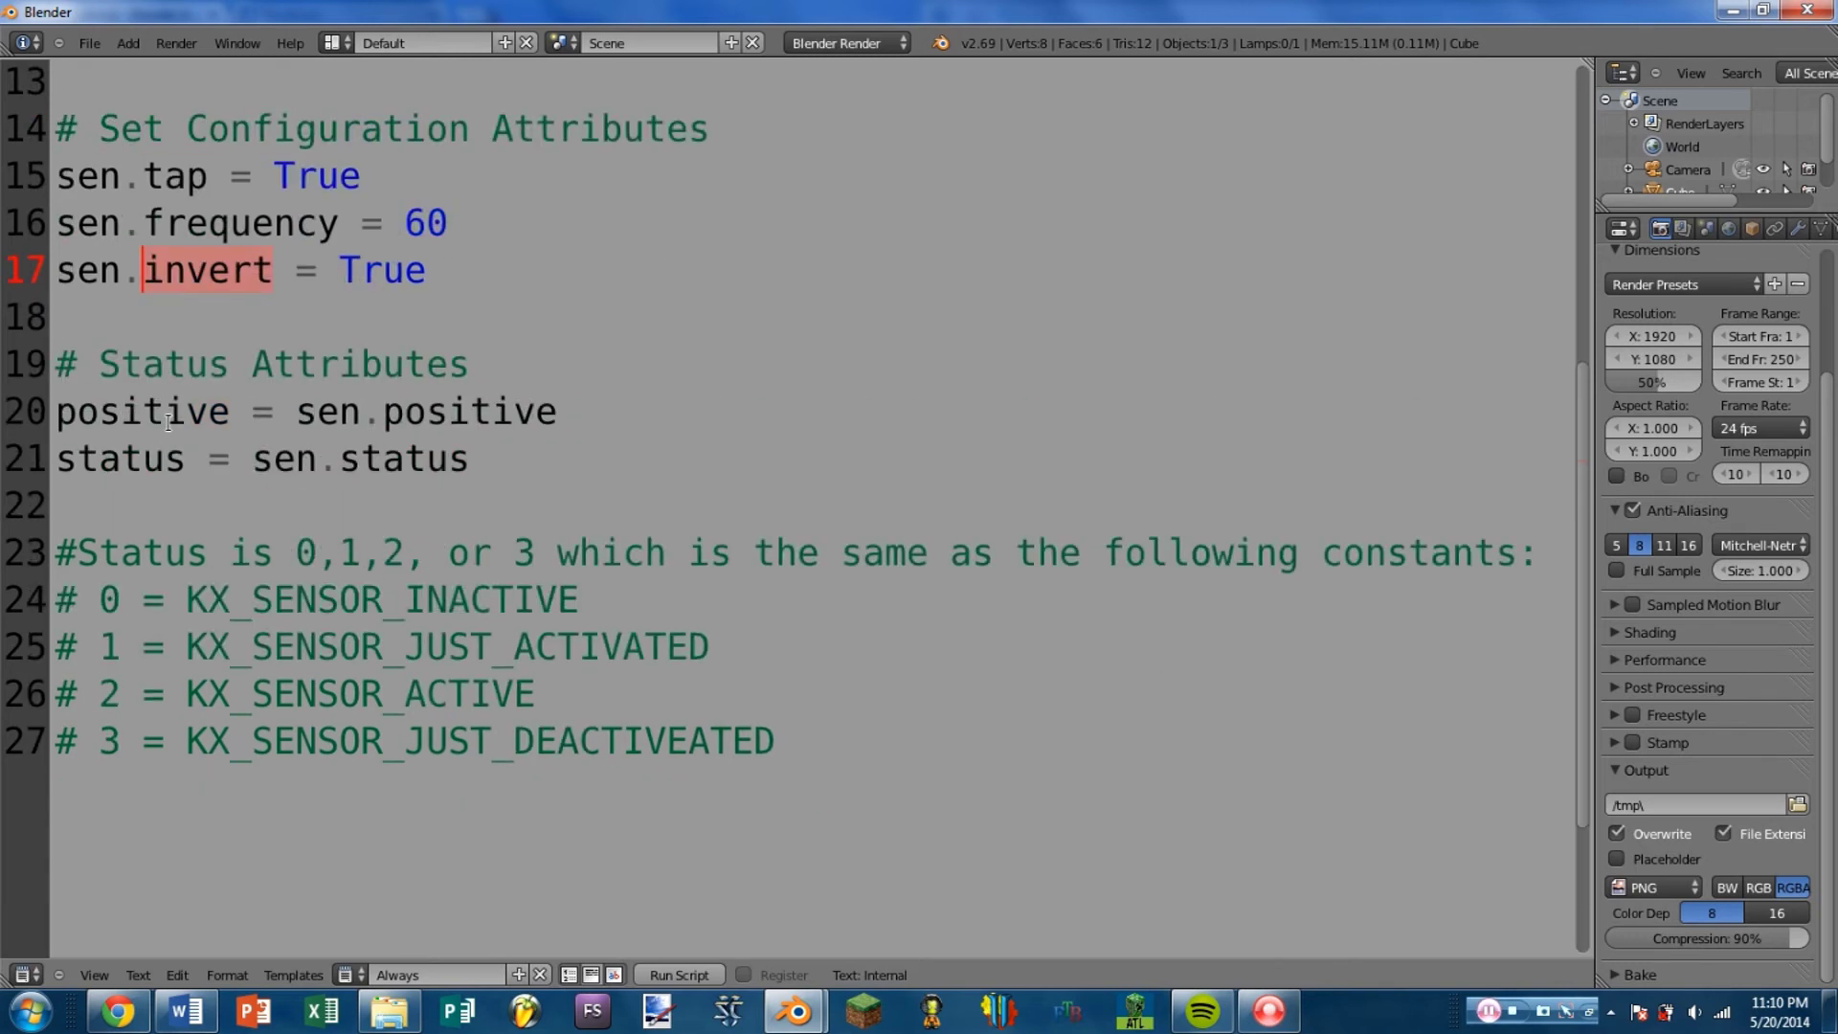
left_click(503, 451)
left_click_drag(230, 412, 38, 412)
left_click(296, 411)
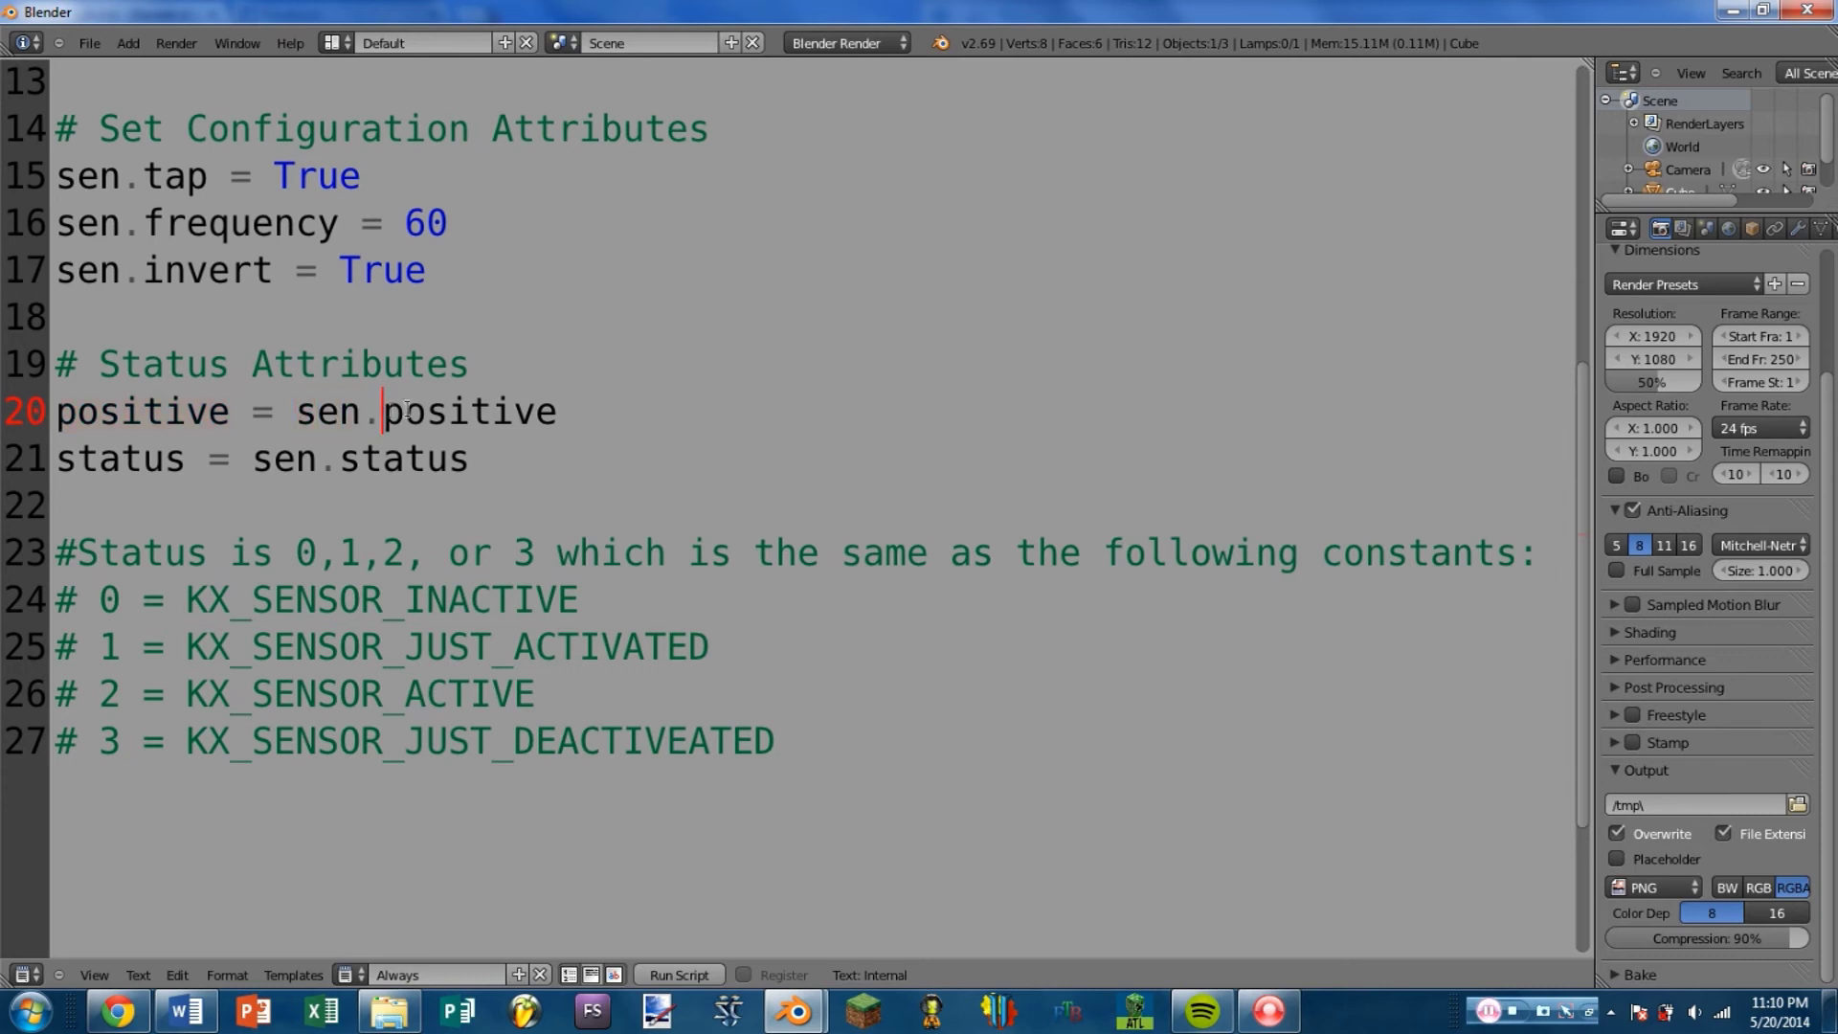
left_click_drag(383, 412, 555, 393)
left_click(298, 414)
left_click_drag(298, 417, 364, 417)
left_click(257, 463)
left_click_drag(257, 464, 469, 465)
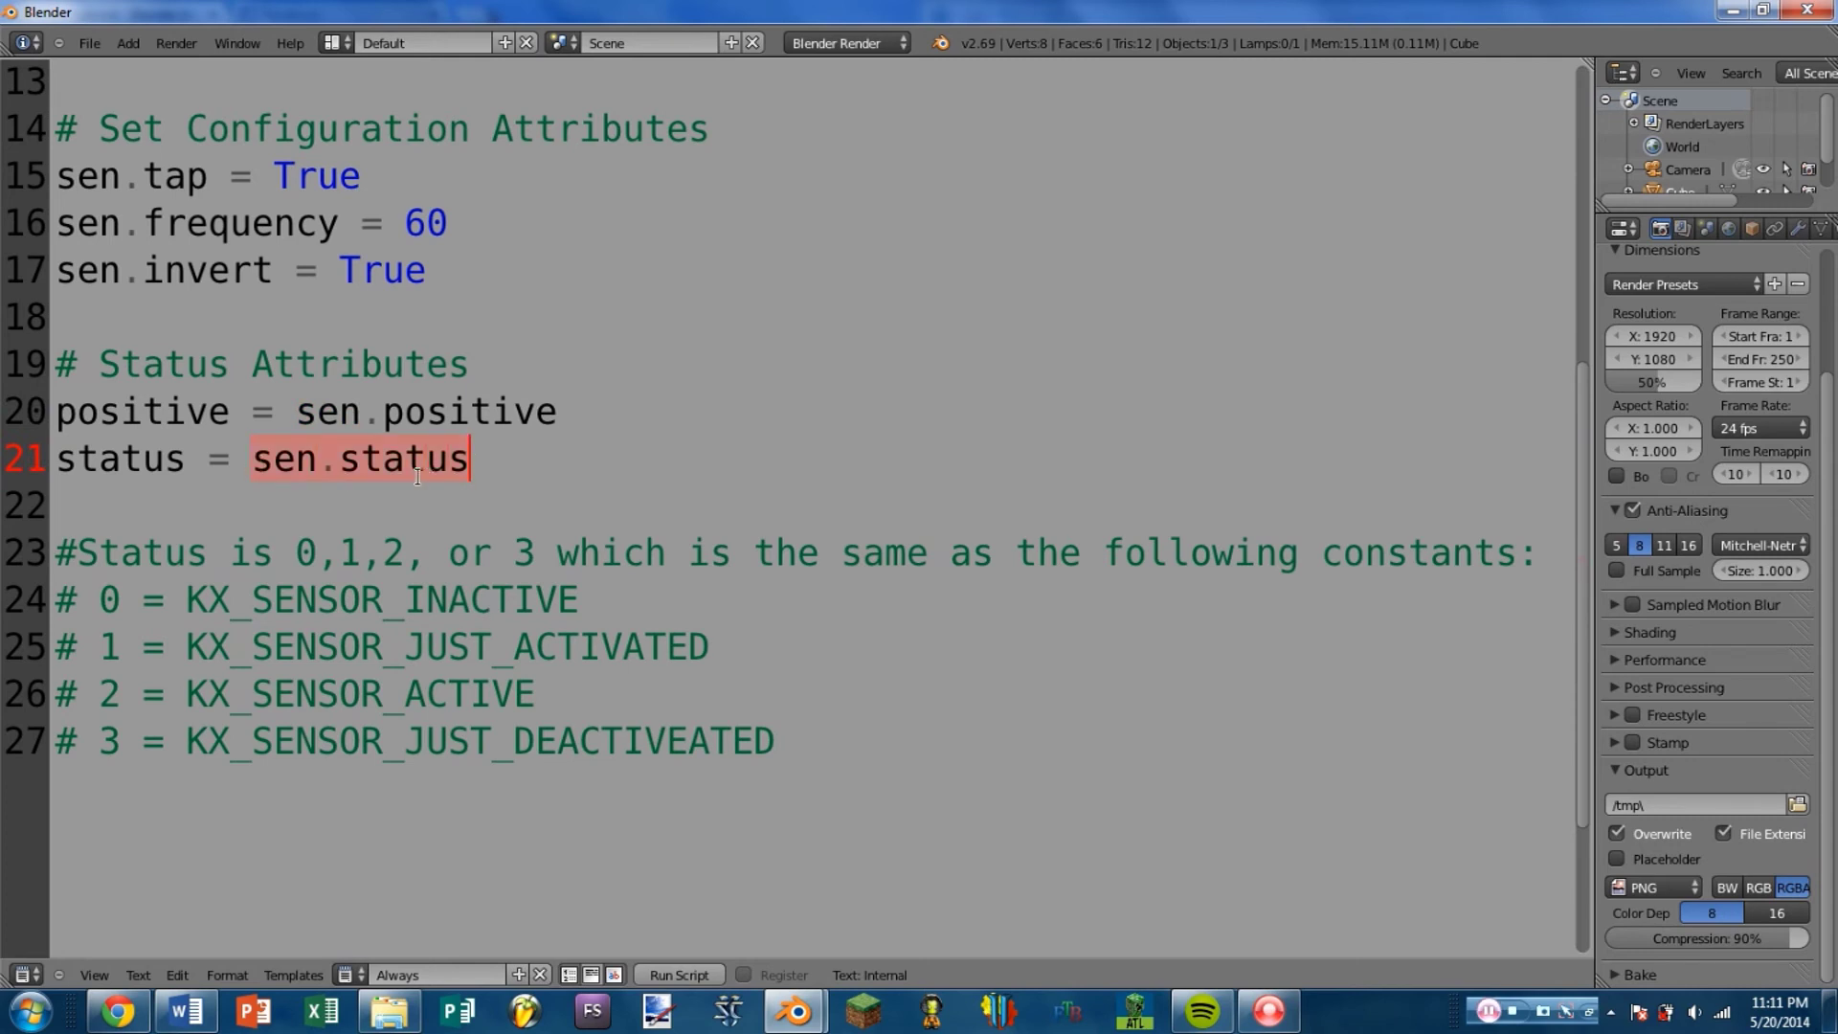
Point out the status values 0, 1, 2 and 3 in the comment below the Status Attributes section
left_click(79, 550)
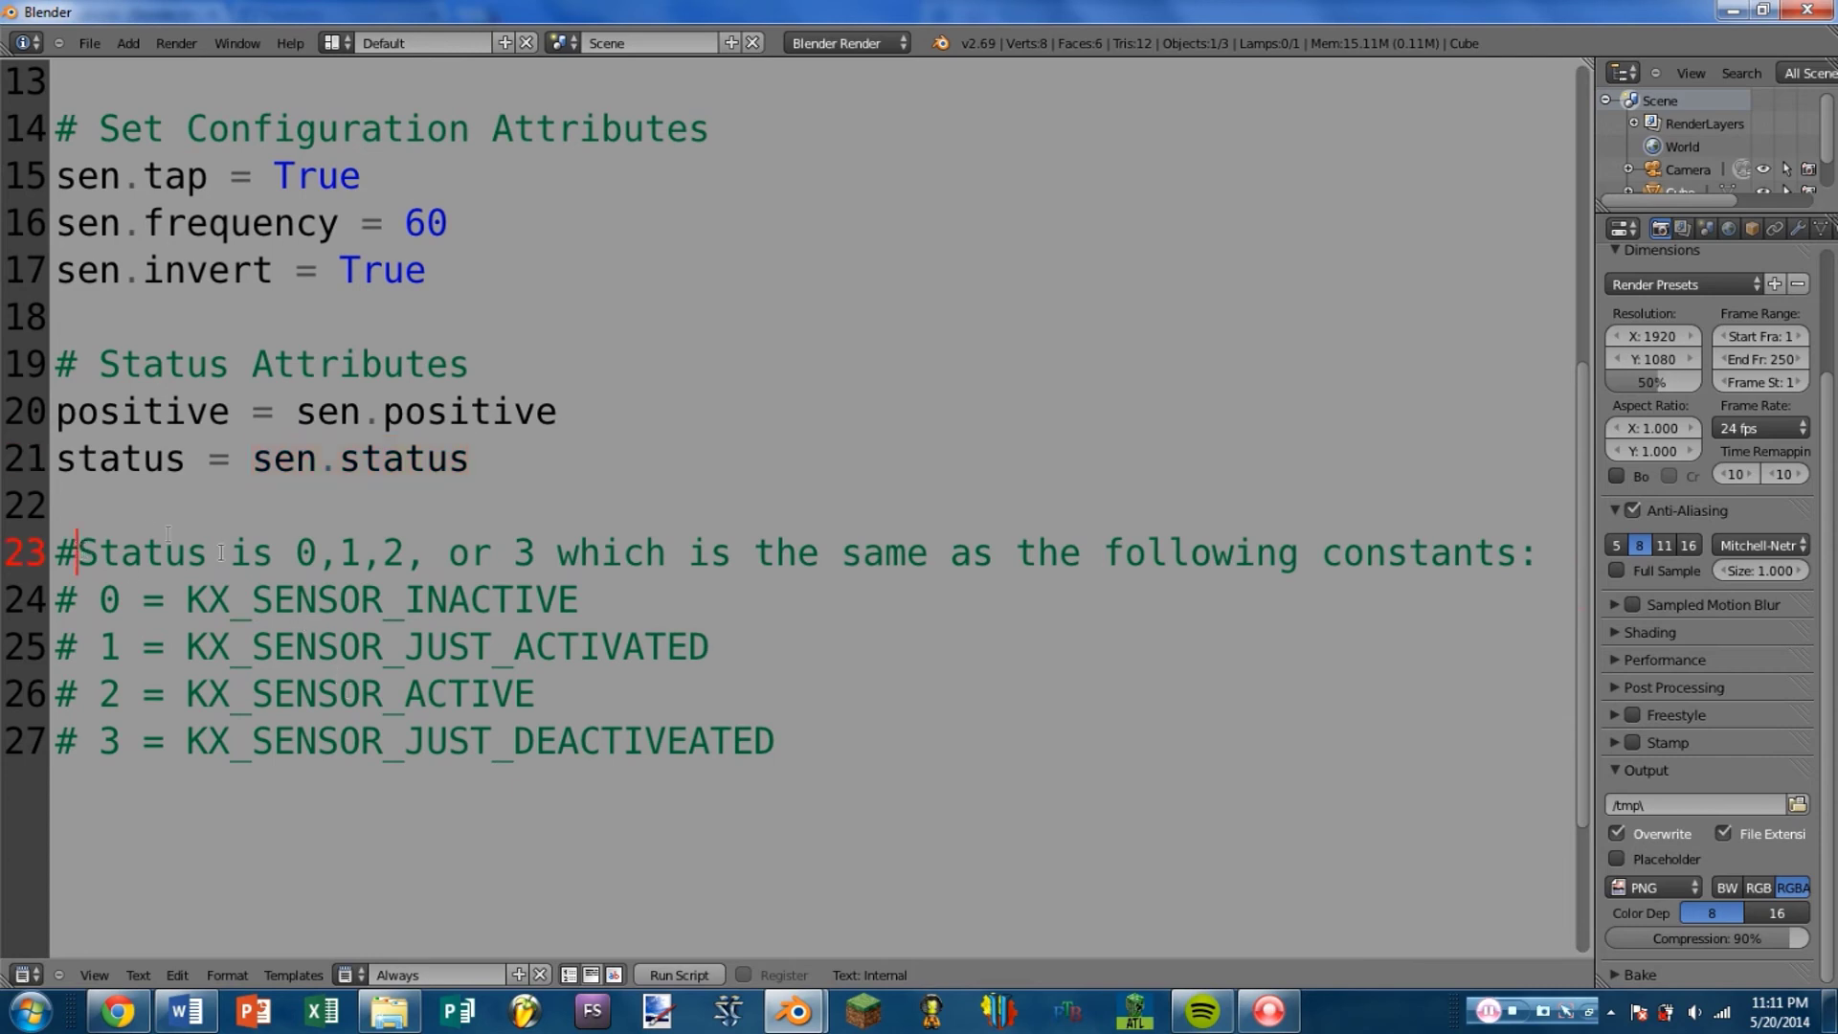
double_click(305, 553)
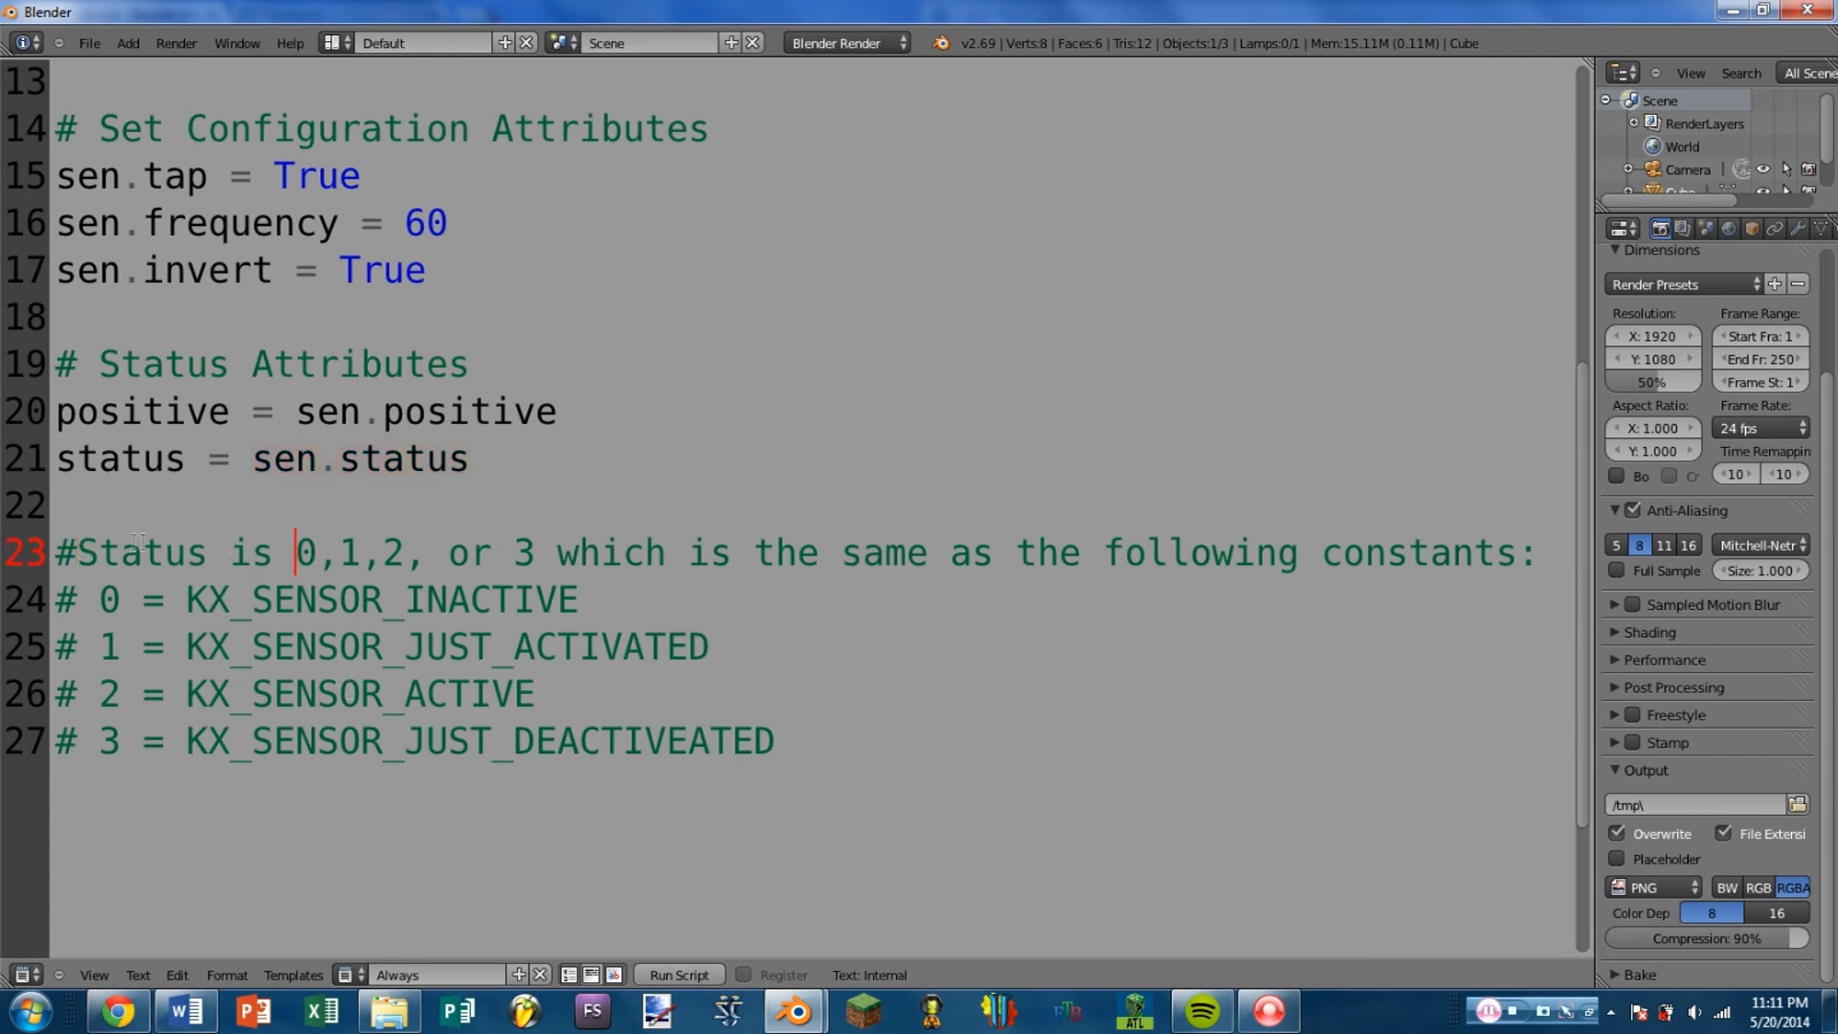
double_click(350, 553)
double_click(414, 552)
left_click(513, 550)
double_click(515, 551)
left_click(817, 610)
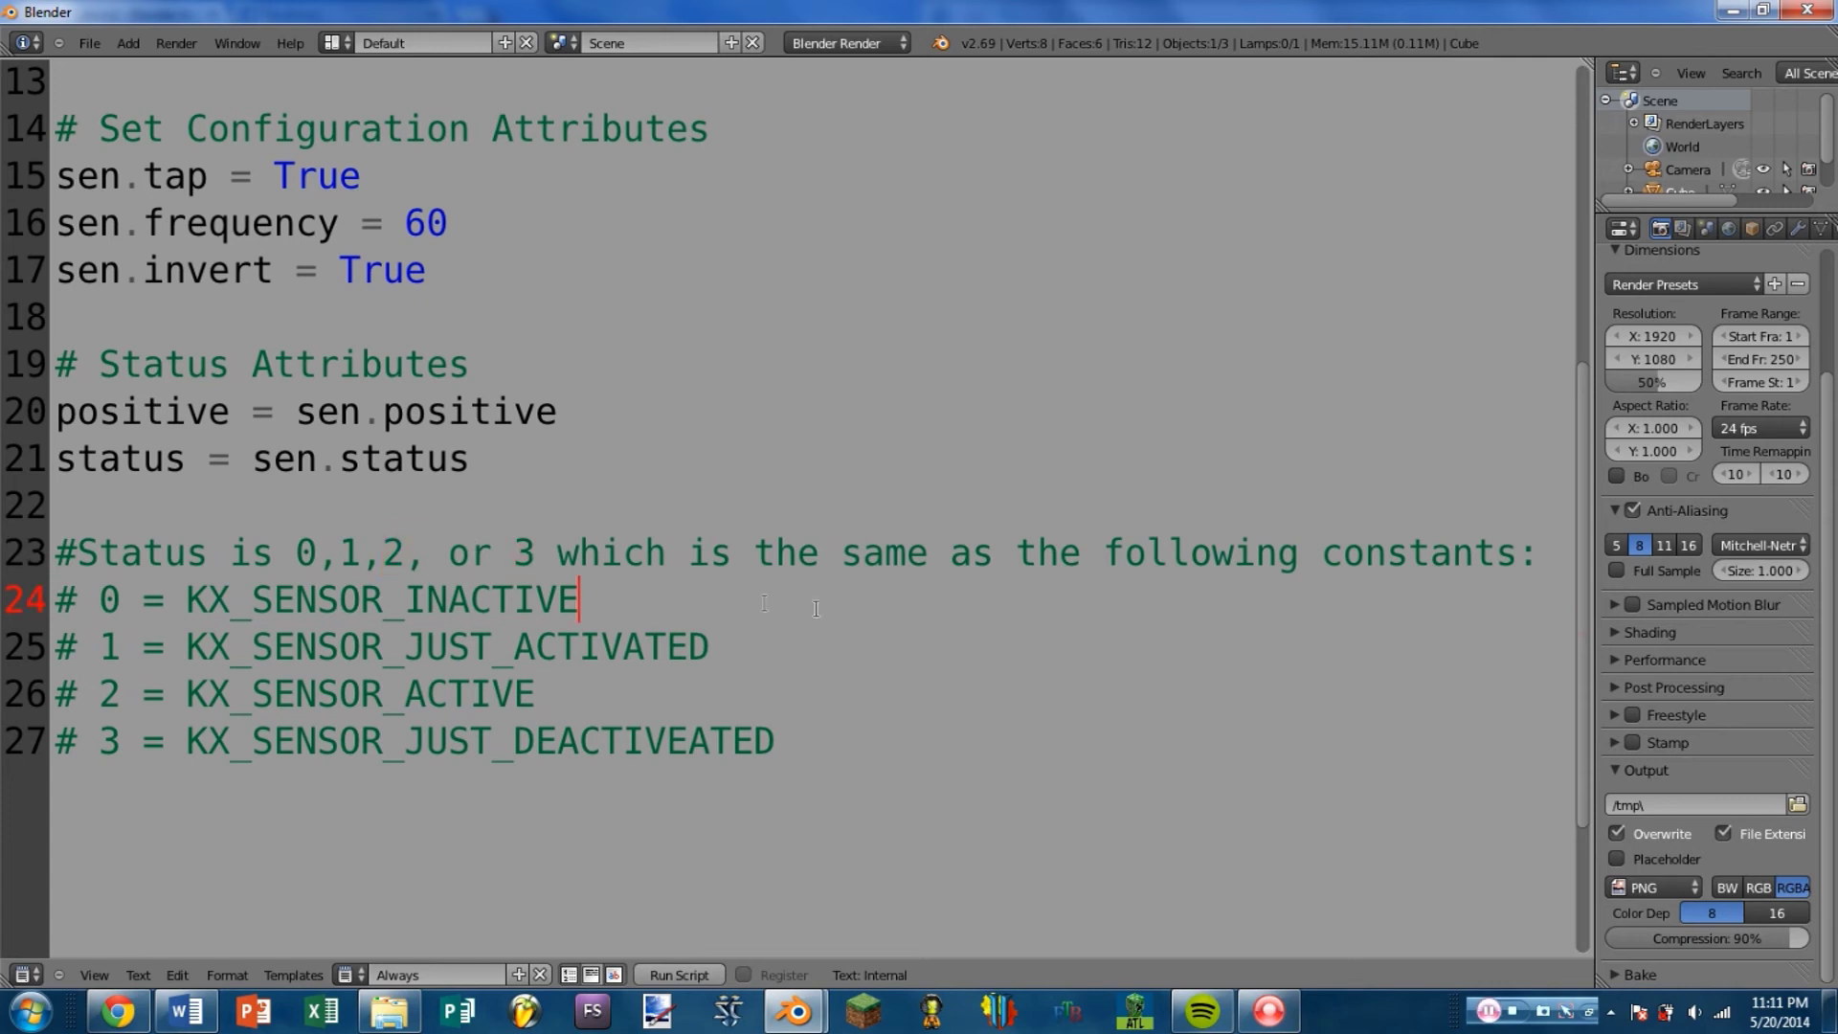
Compare sen.status with the four KX_SENSOR constants listed in the comments, and return to the script's beginning
left_click_drag(647, 607, 186, 586)
left_click_drag(252, 460, 471, 459)
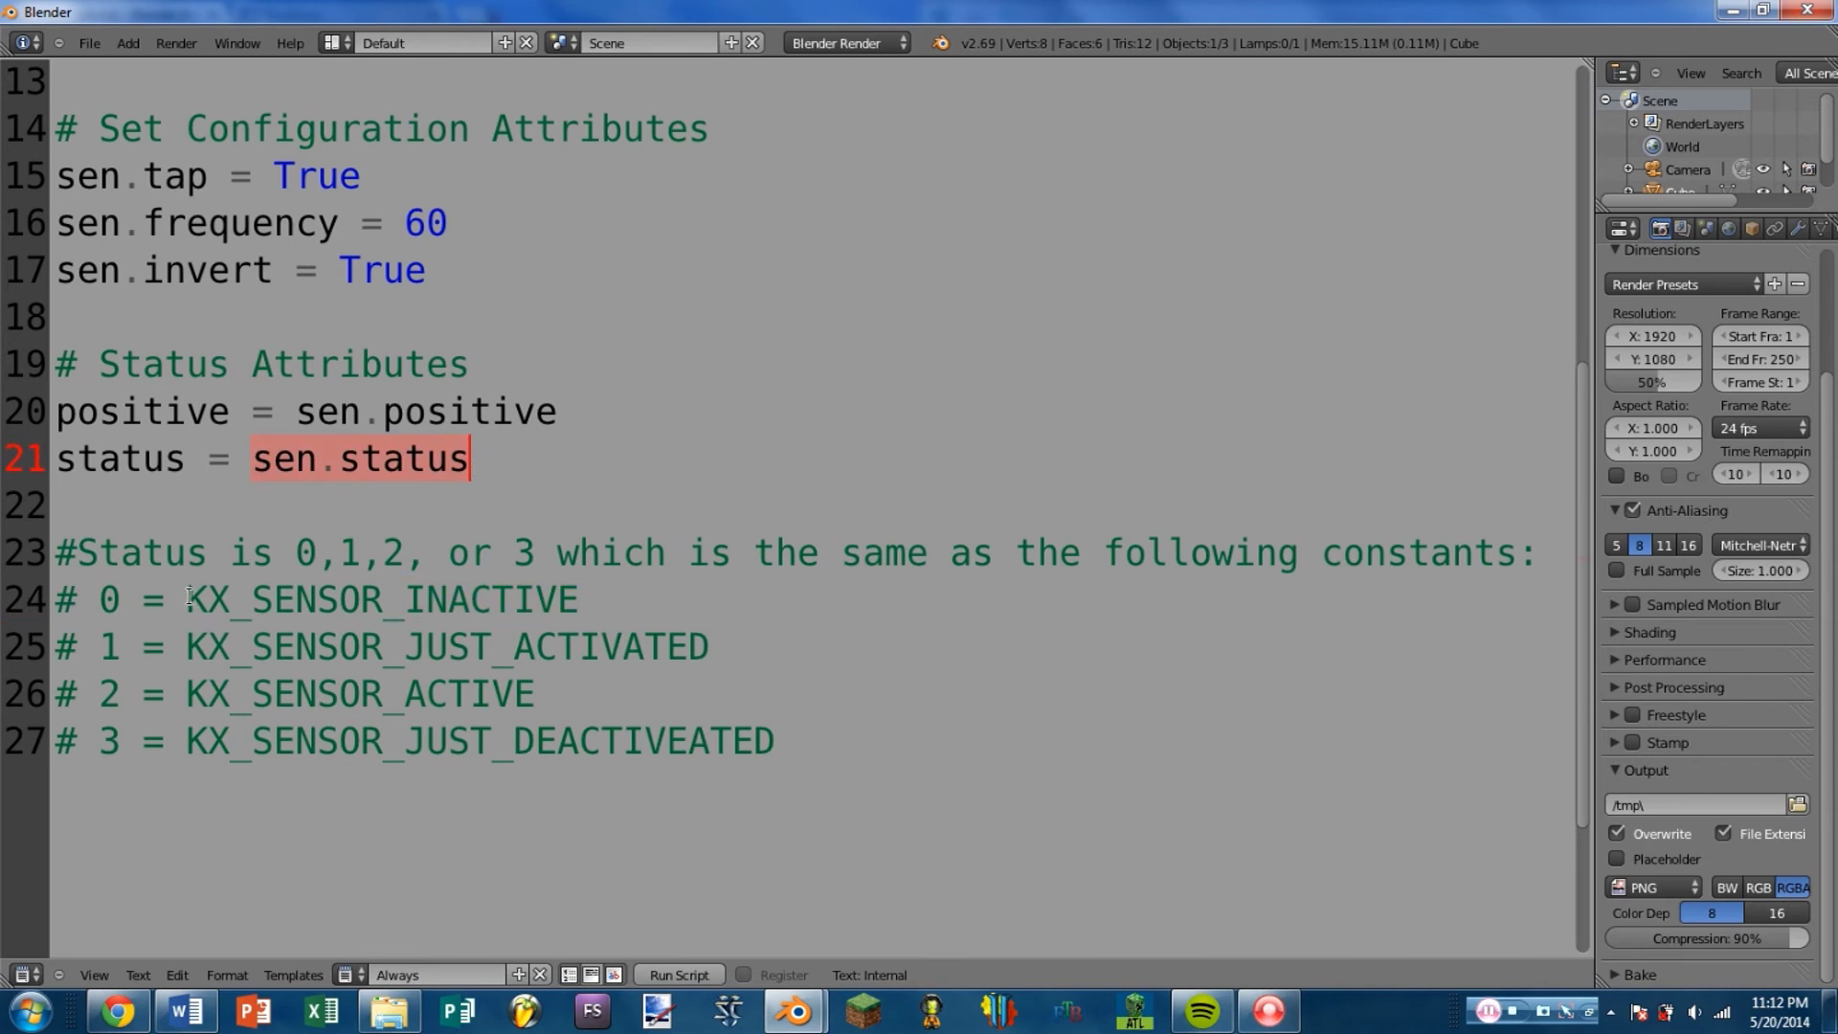
left_click_drag(187, 599, 372, 595)
left_click_drag(189, 599, 582, 600)
left_click_drag(186, 647, 711, 658)
left_click_drag(403, 694, 567, 701)
left_click_drag(415, 742, 778, 743)
left_click_drag(469, 459, 255, 482)
left_click(468, 457)
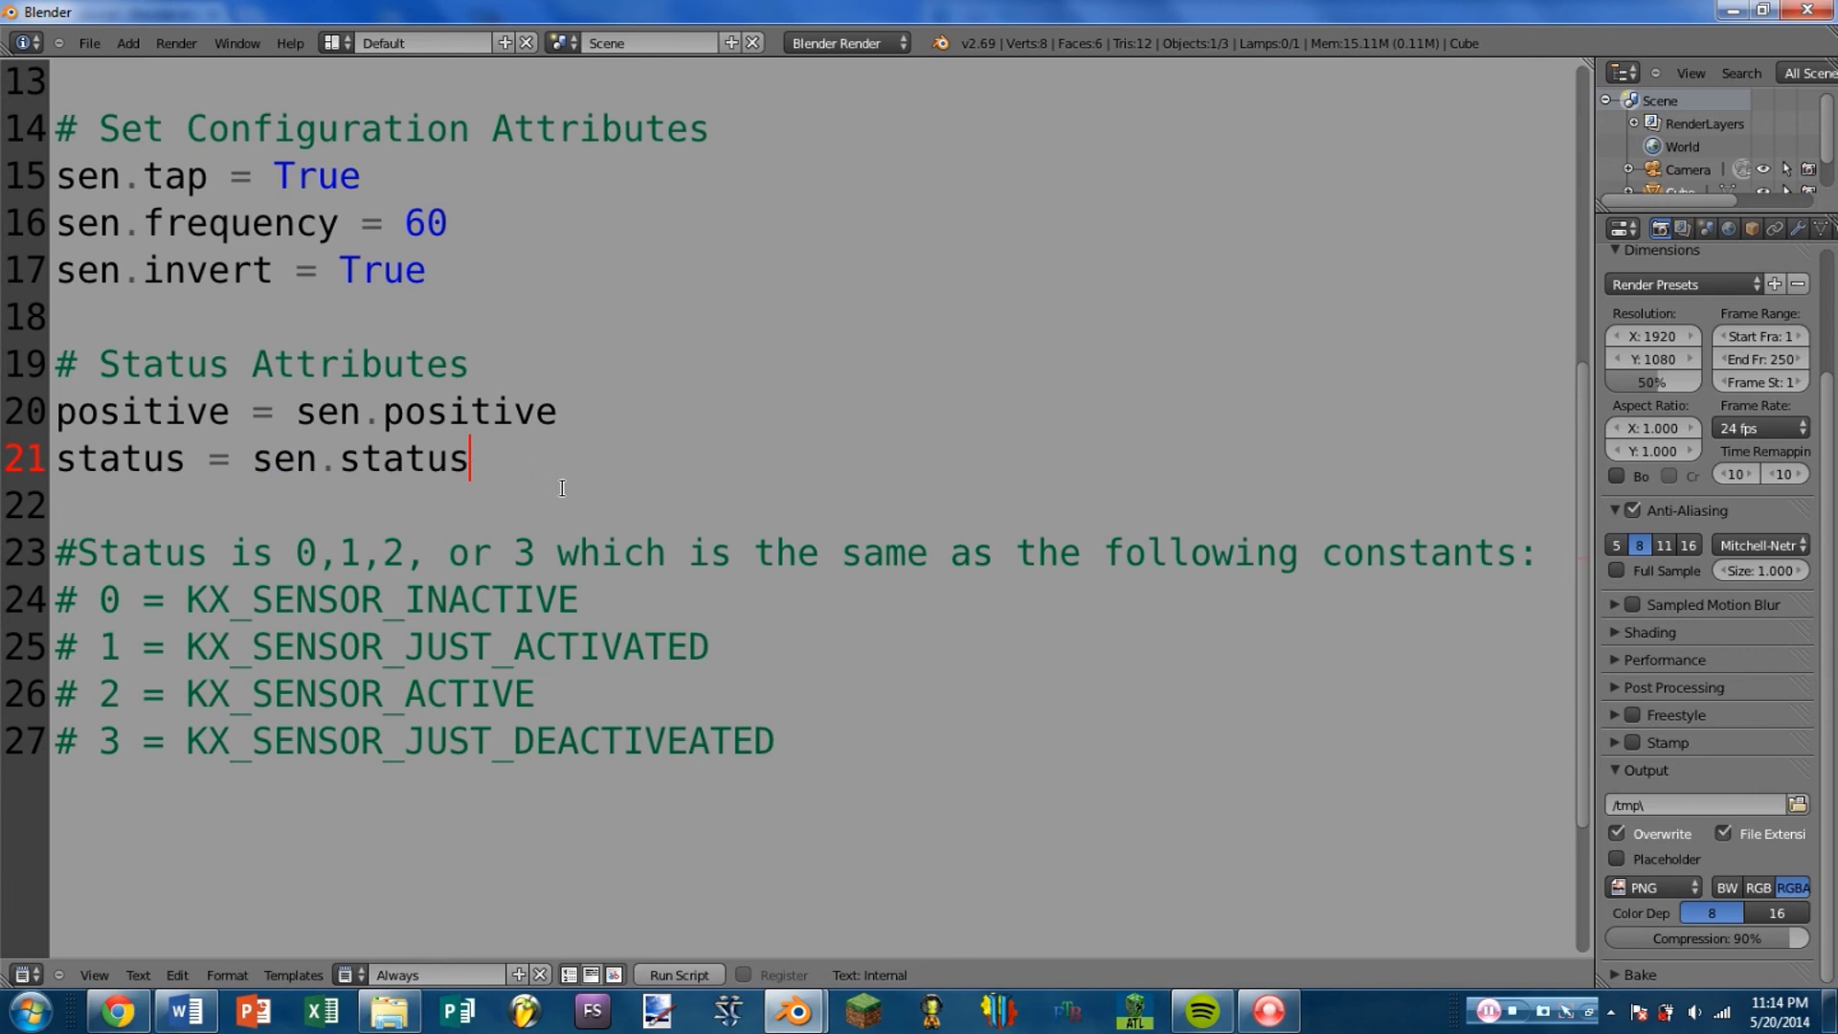
scroll(562, 488, "up", 4)
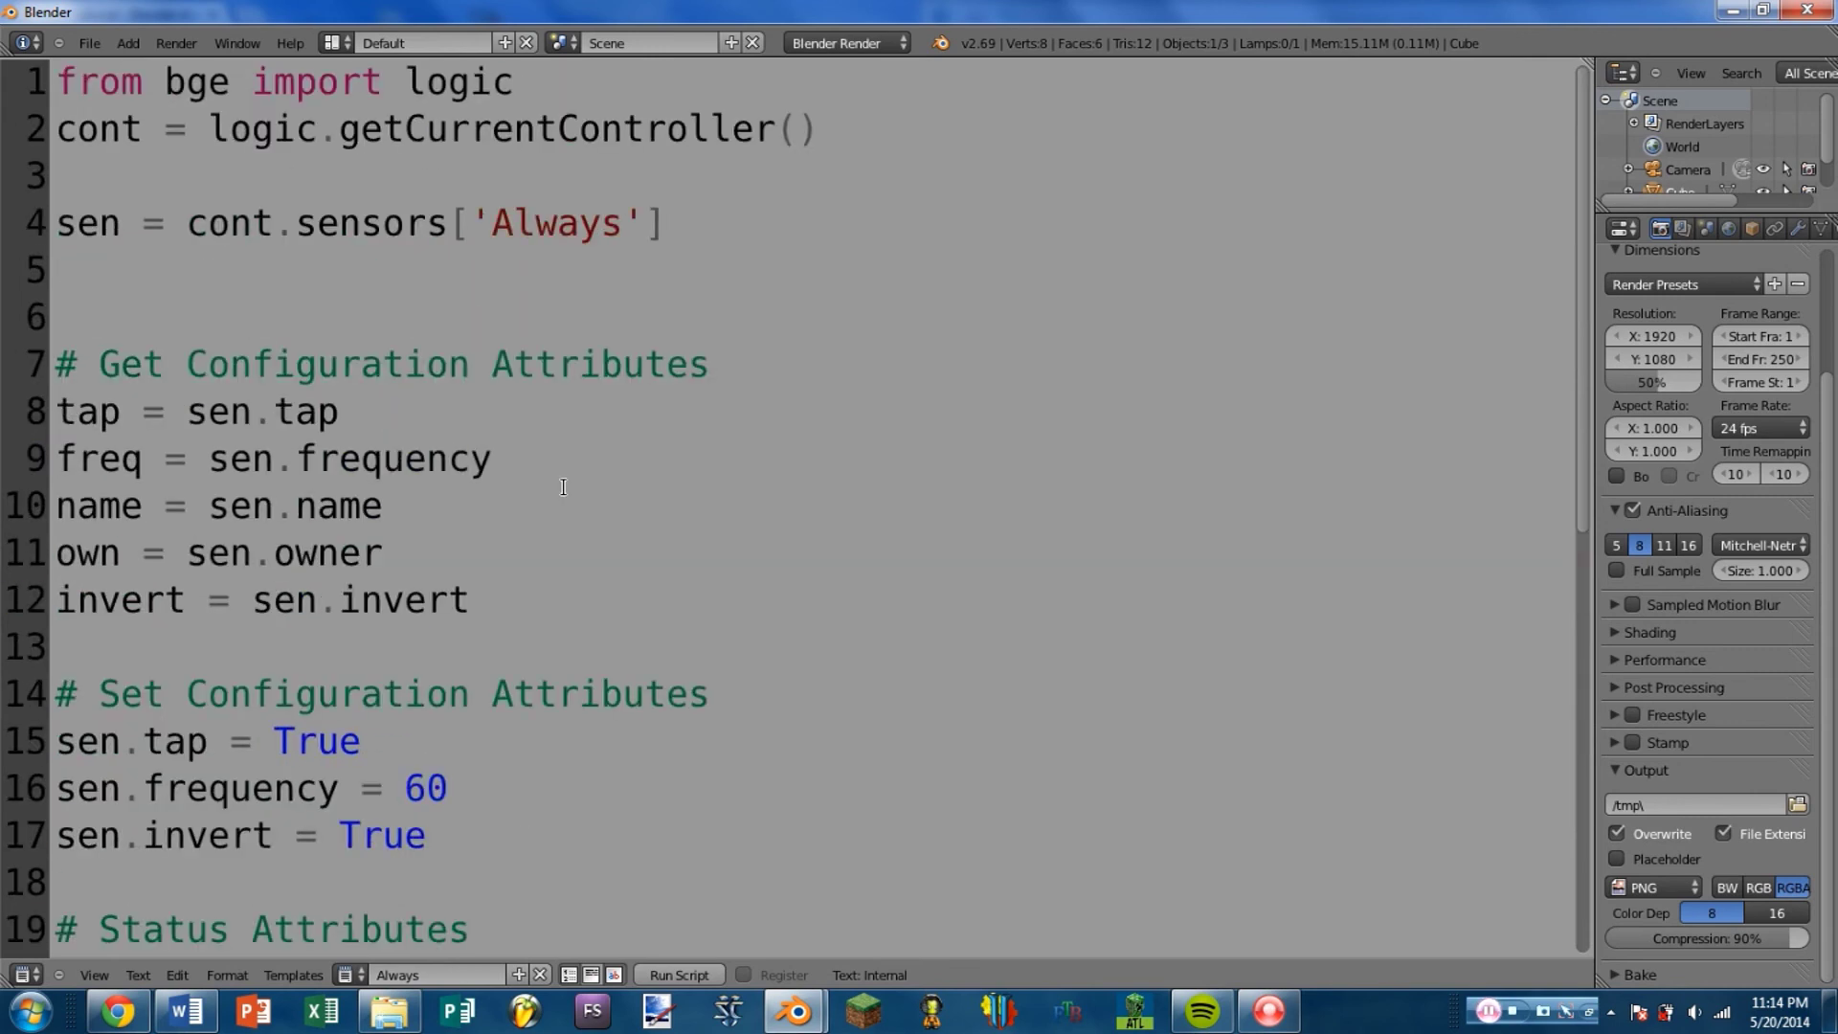